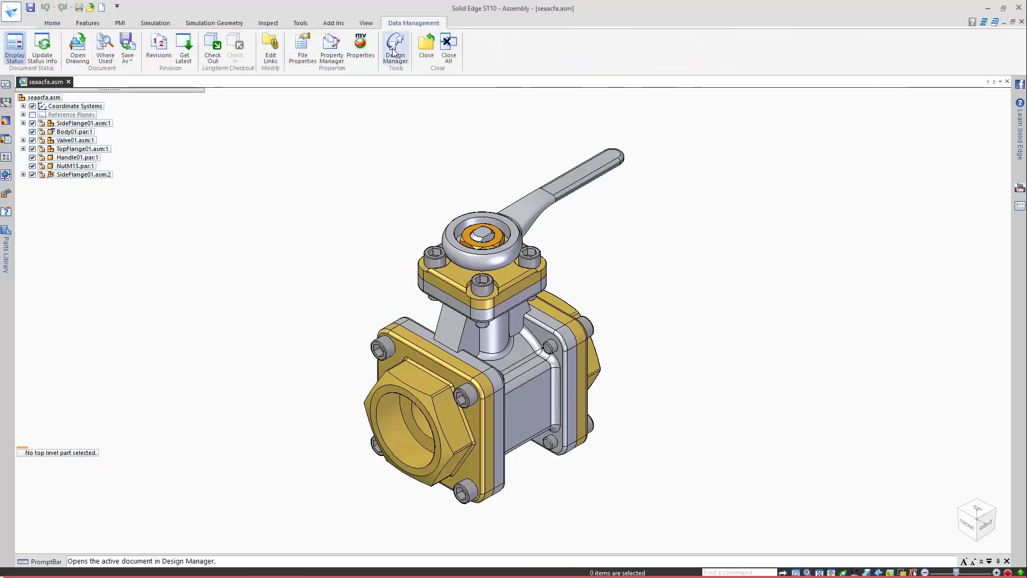
Open seaacfa.asm, expand its full tree, and preview SideFlange01.asm's thumbnail and properties
left_click(394, 52)
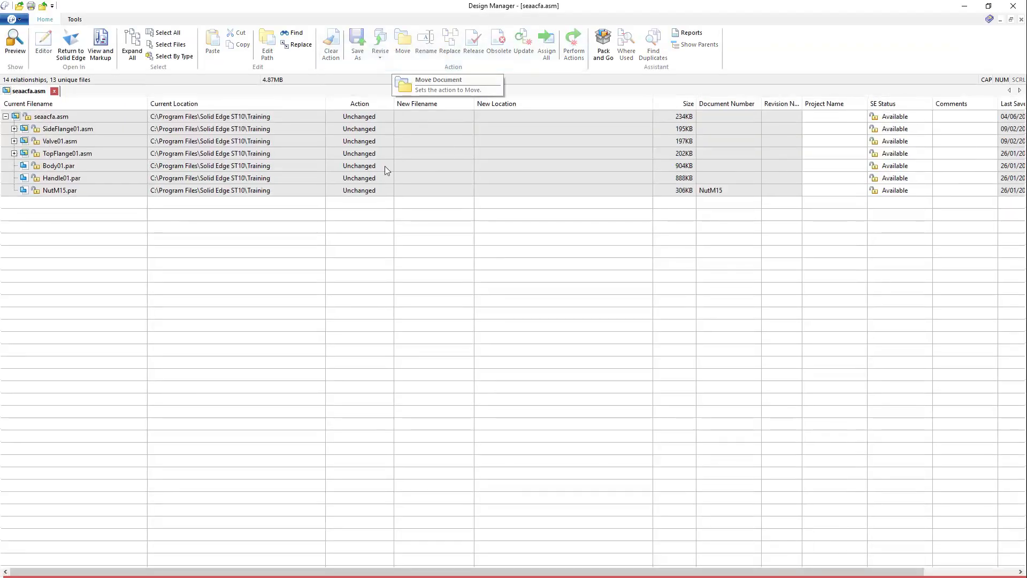
left_click(135, 53)
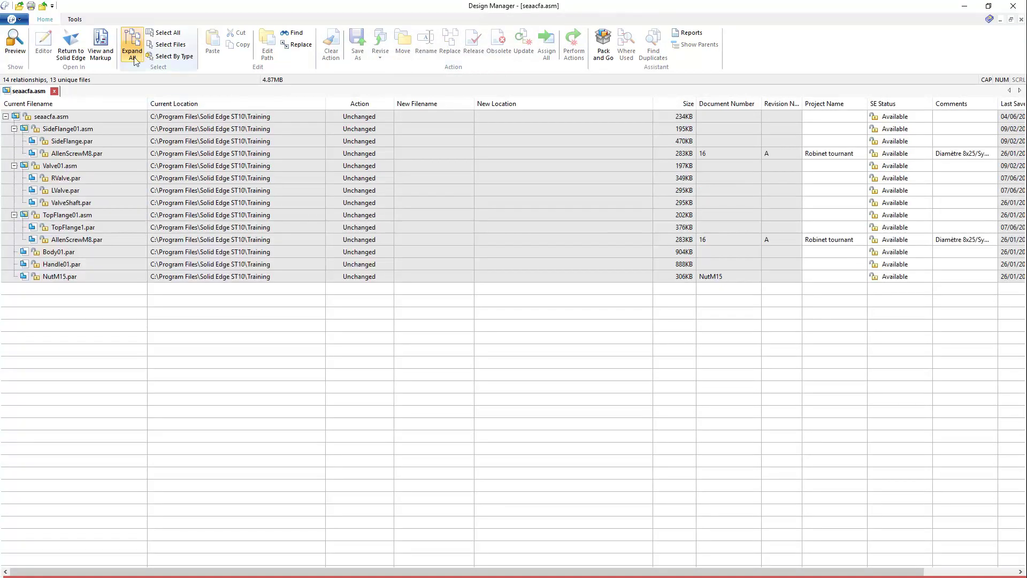
left_click(86, 129)
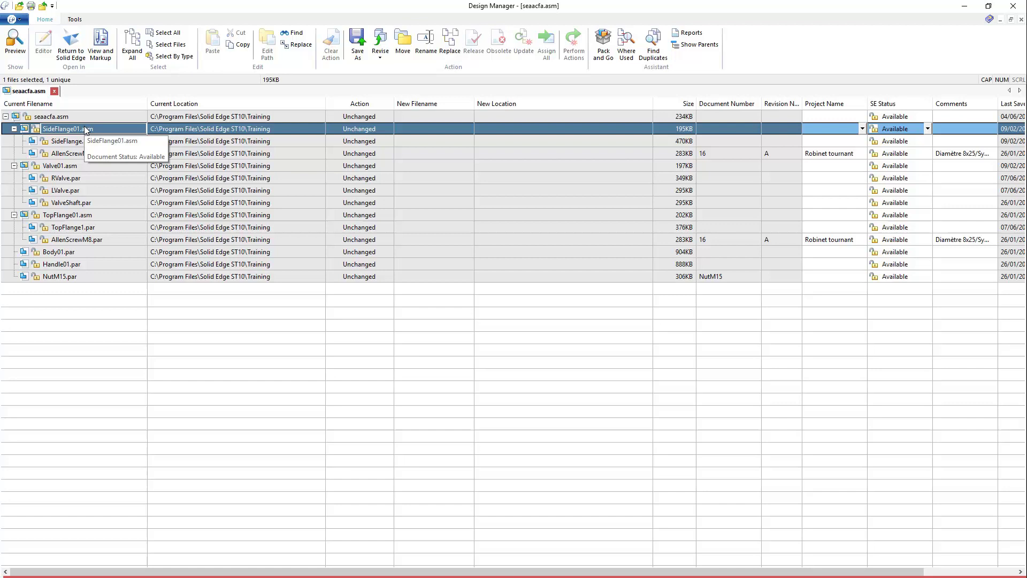
right_click(86, 129)
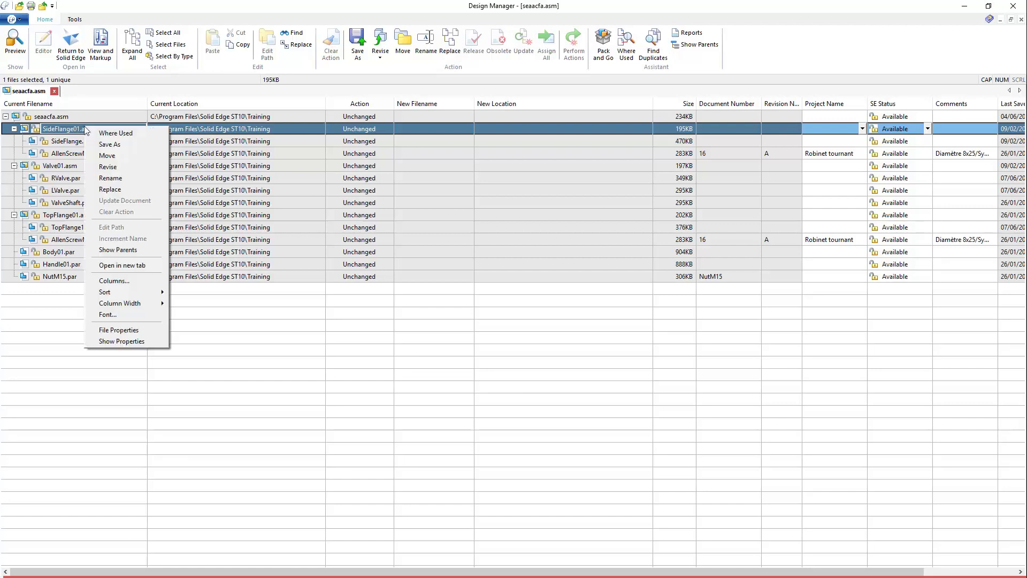
left_click(71, 129)
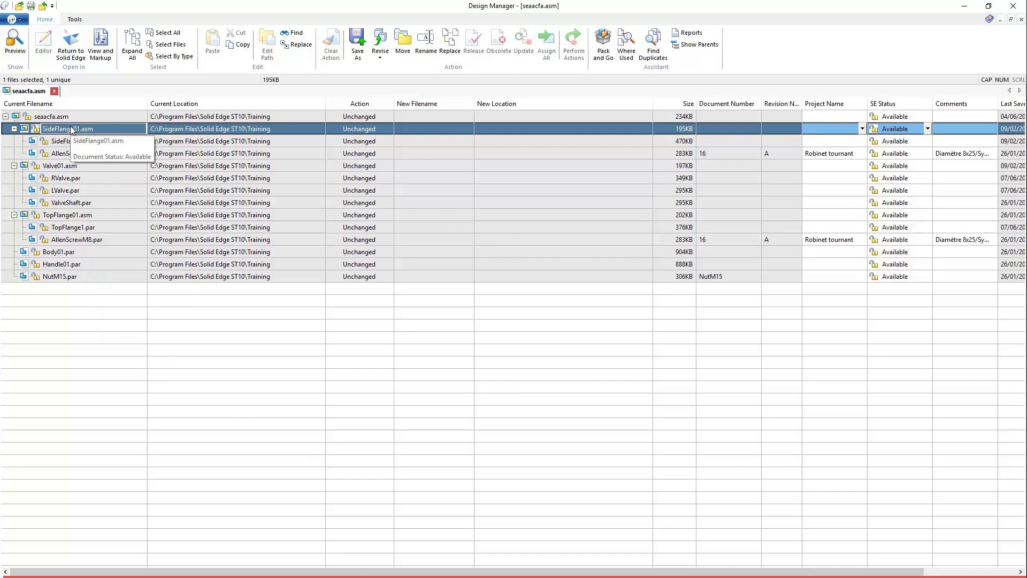
left_click(24, 43)
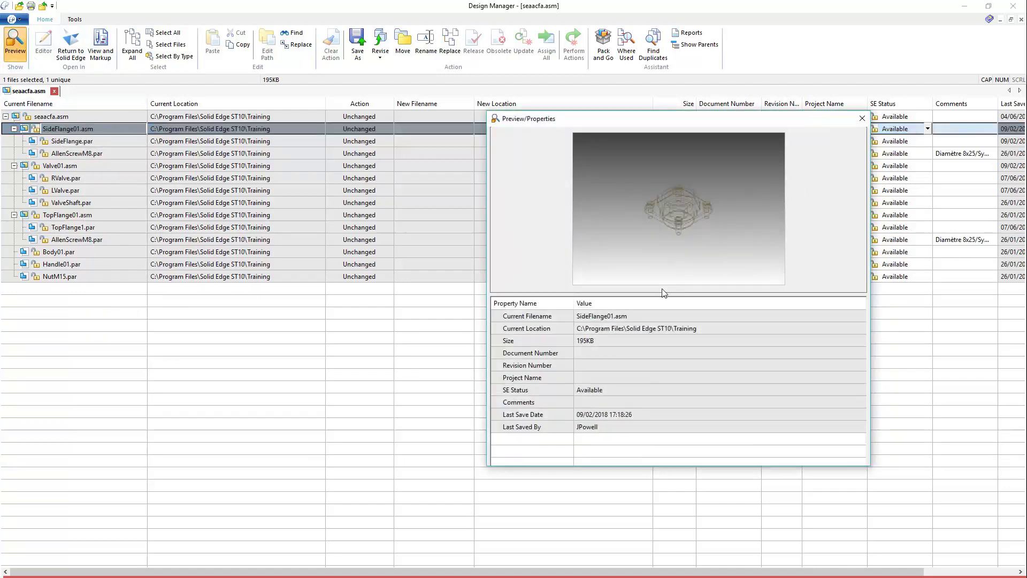
Close the Preview/Properties dialog for SideFlange01.asm
left_click(862, 119)
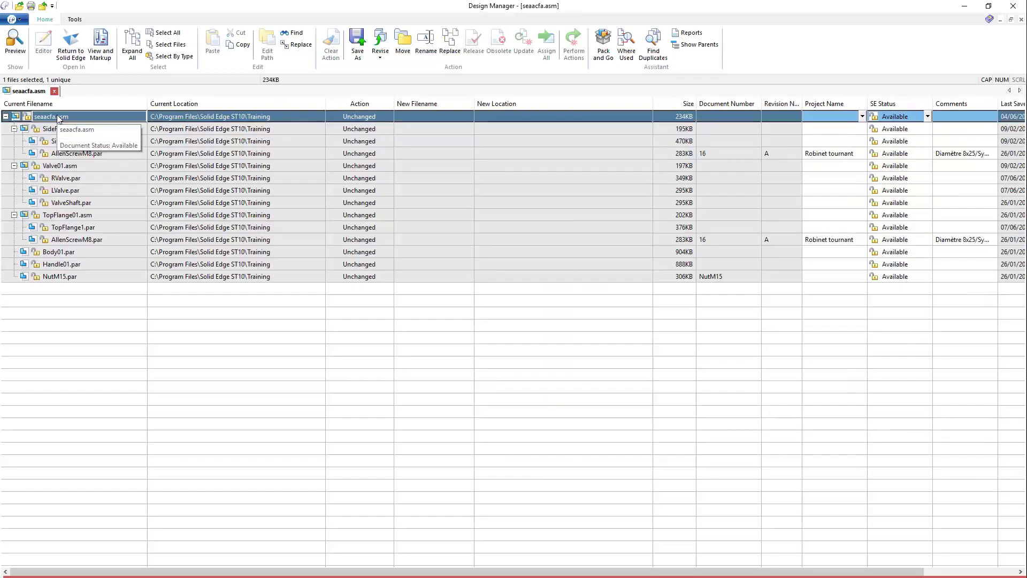
Start the Design Manager Assistant with the Move a file action
left_click(78, 19)
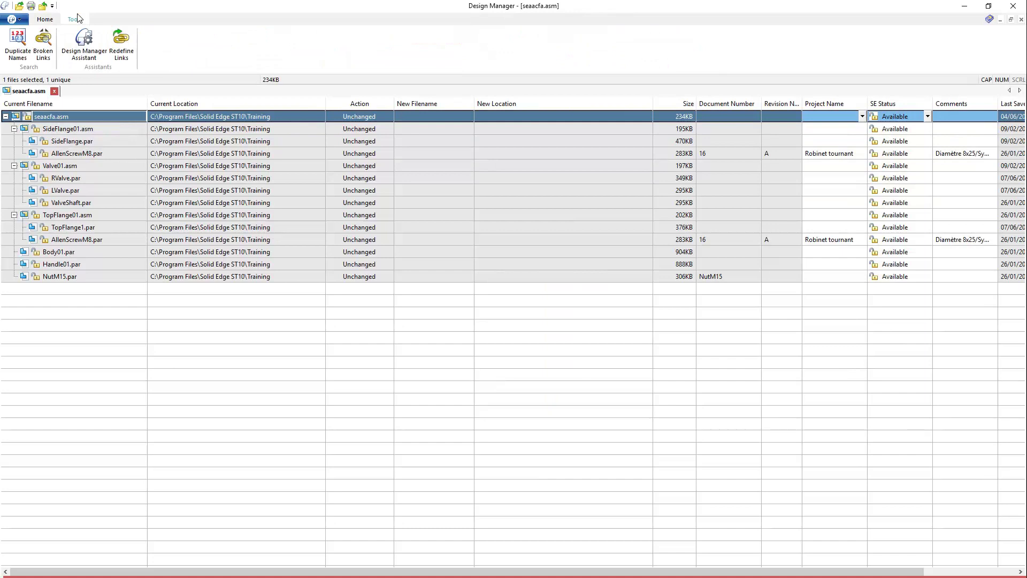
left_click(83, 47)
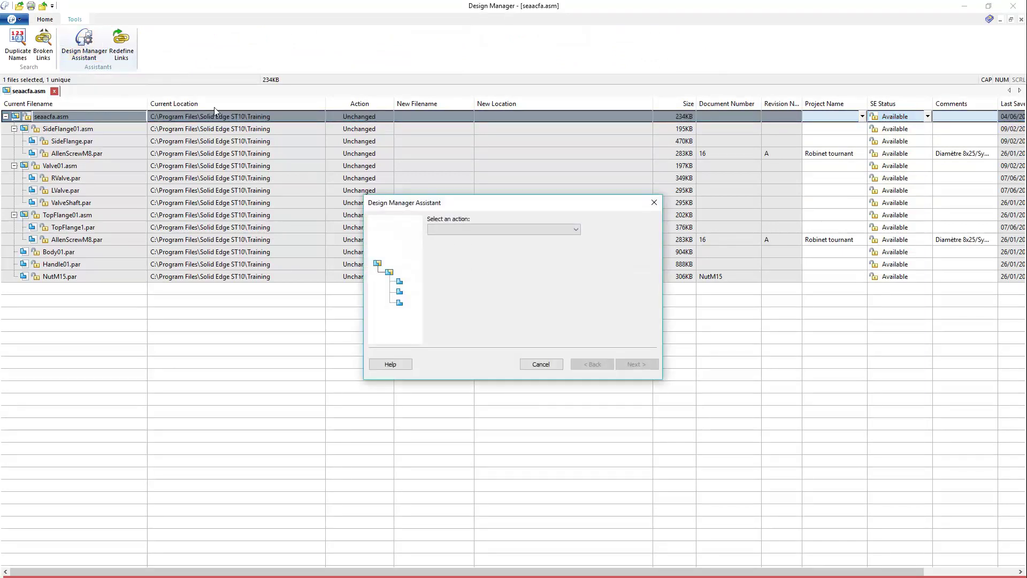
left_click(578, 229)
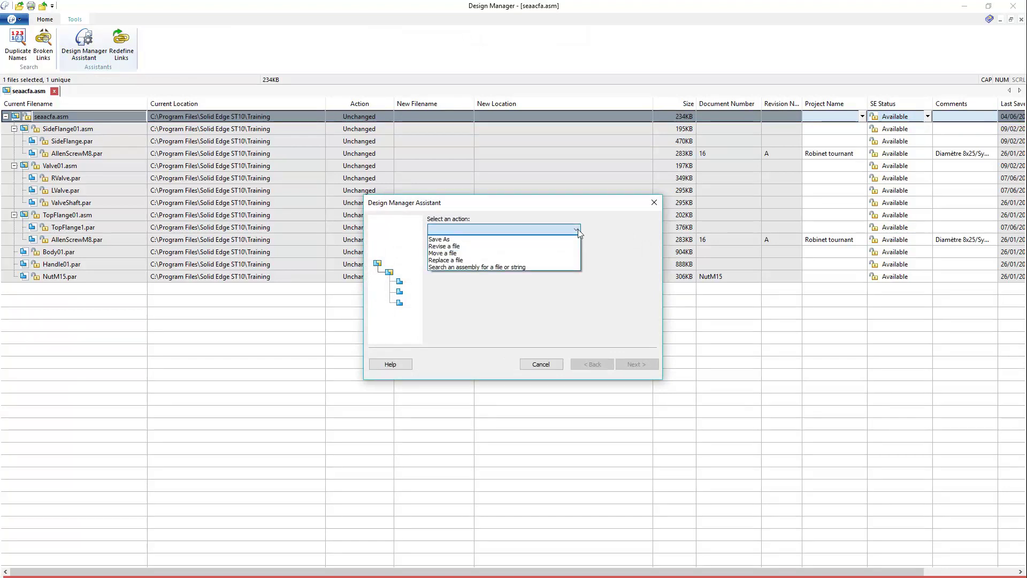
left_click(556, 253)
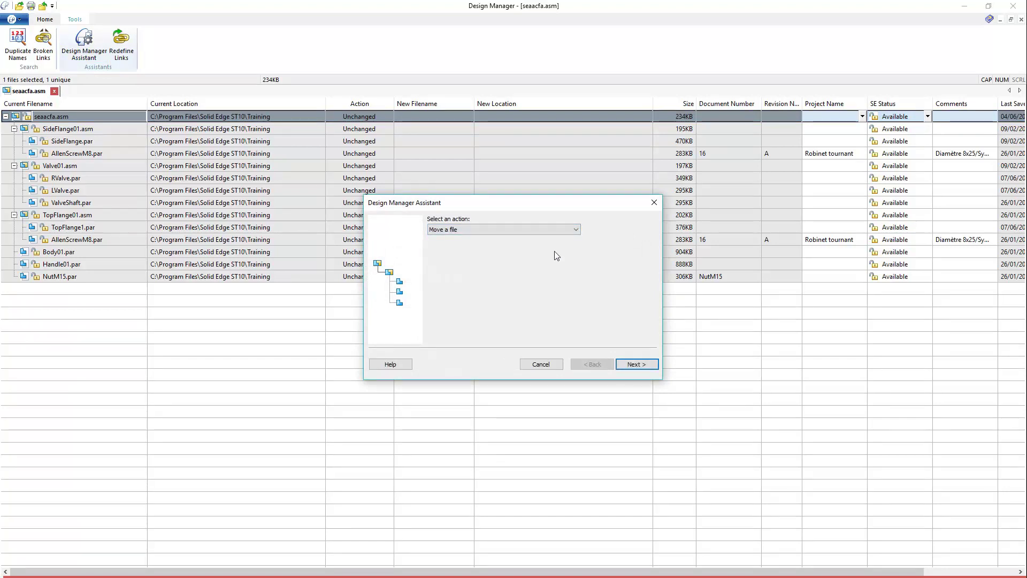
left_click(625, 366)
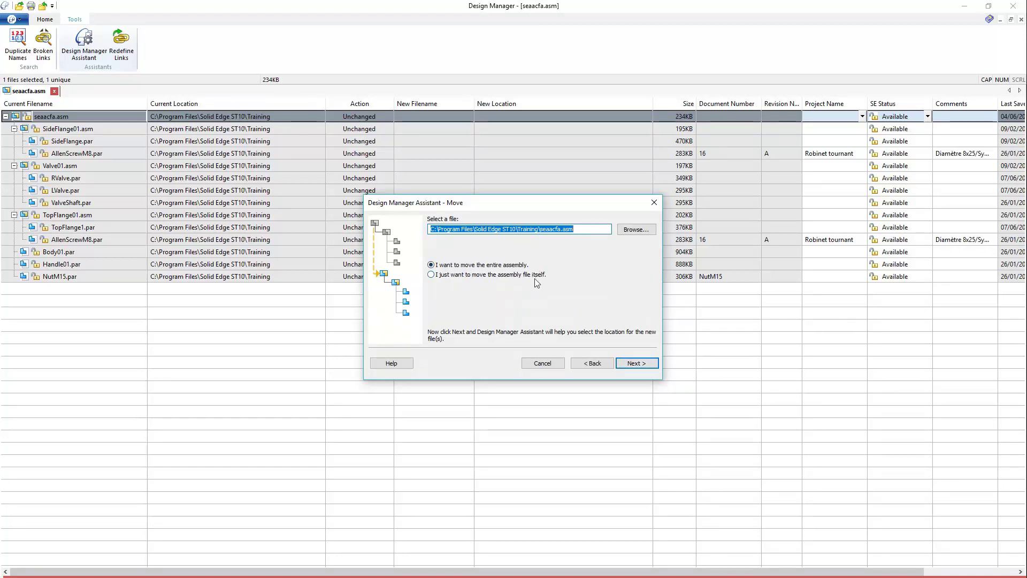
left_click(633, 364)
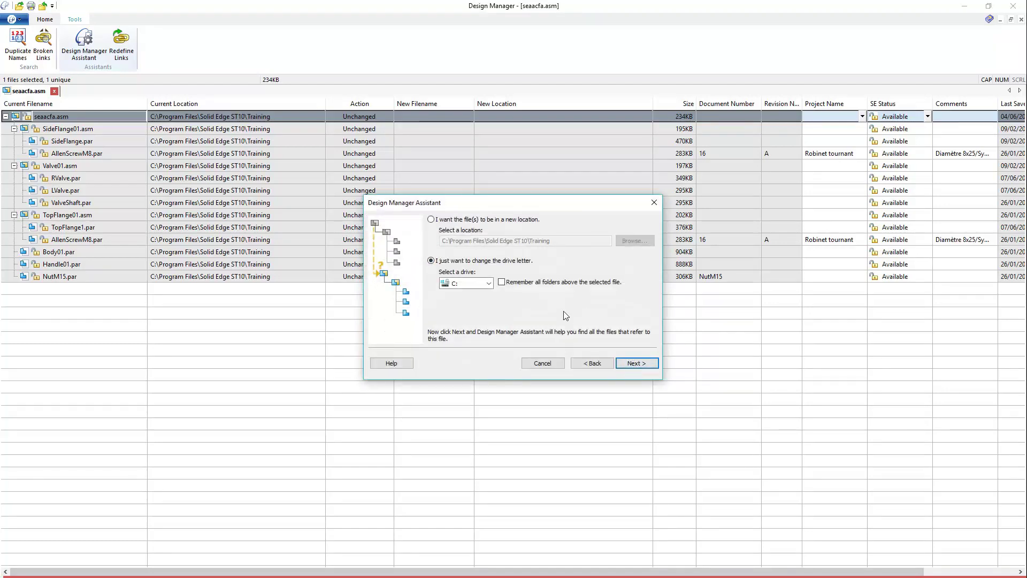
Set the new location to D:\Valves and search for documents that use the files
left_click(442, 221)
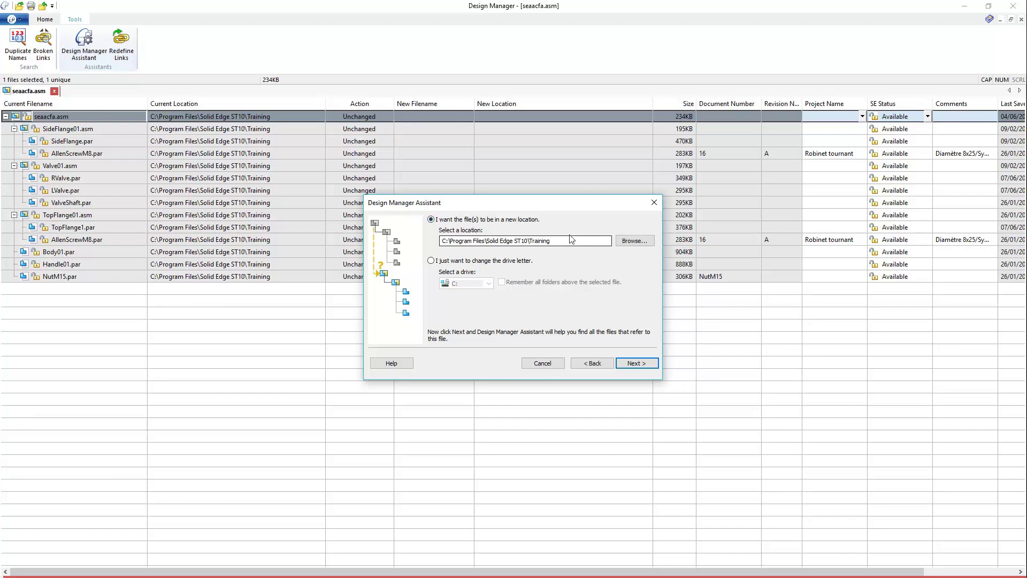
left_click_drag(571, 240, 422, 241)
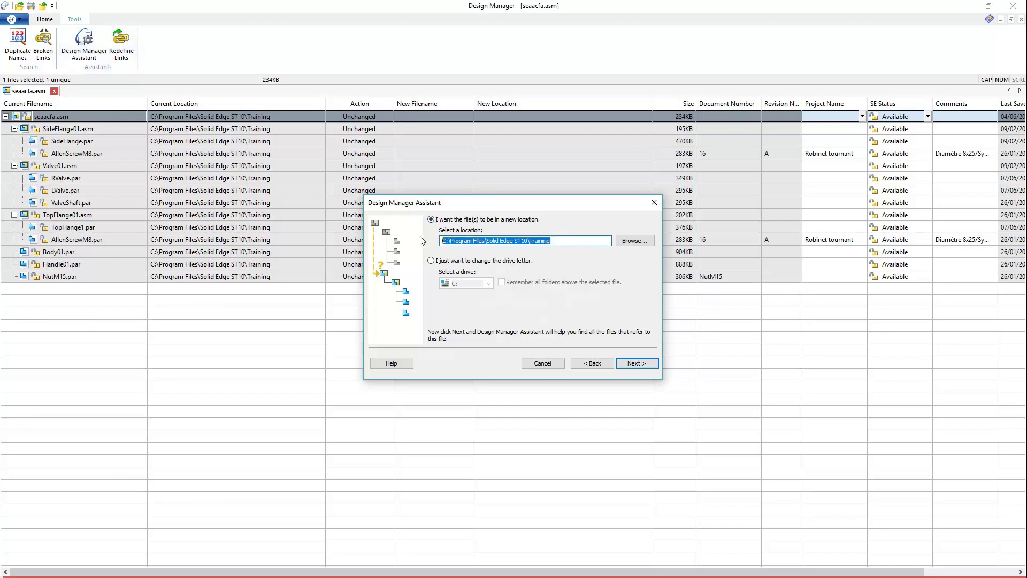
type("D:\\Valves")
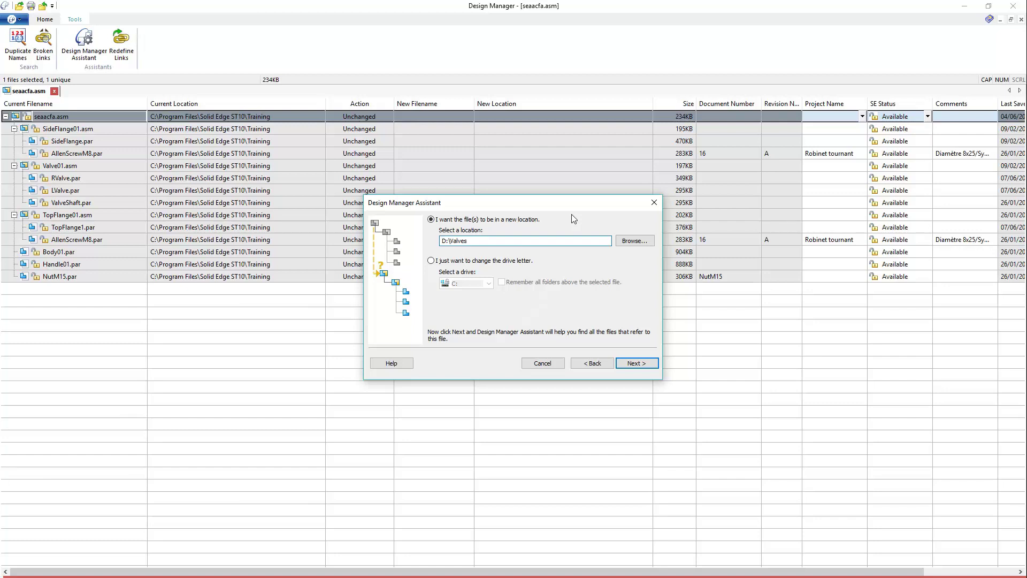
left_click(636, 363)
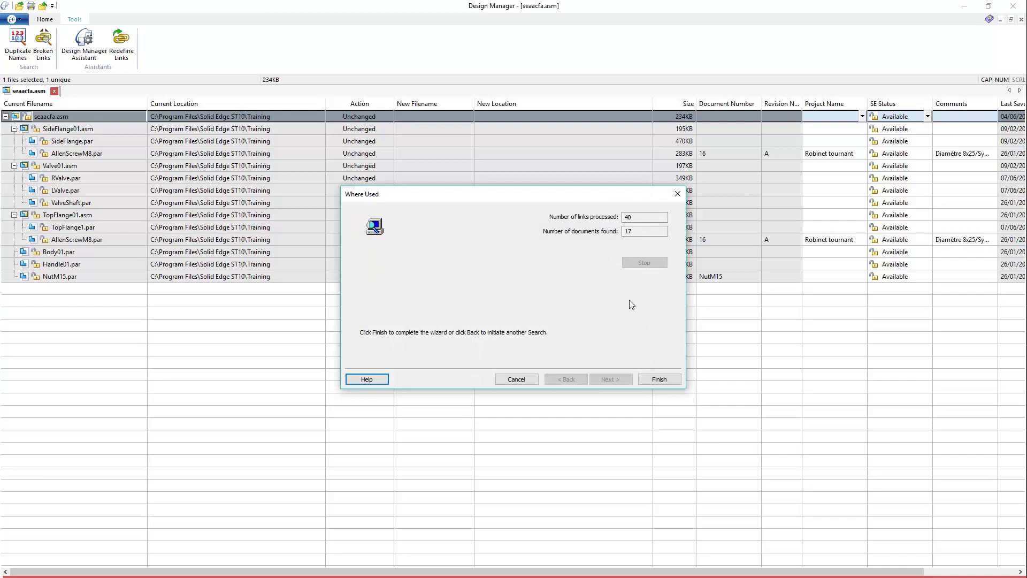
Finish the assistant and perform the move of seaacfa.asm and its components to D:\Valves
left_click(674, 380)
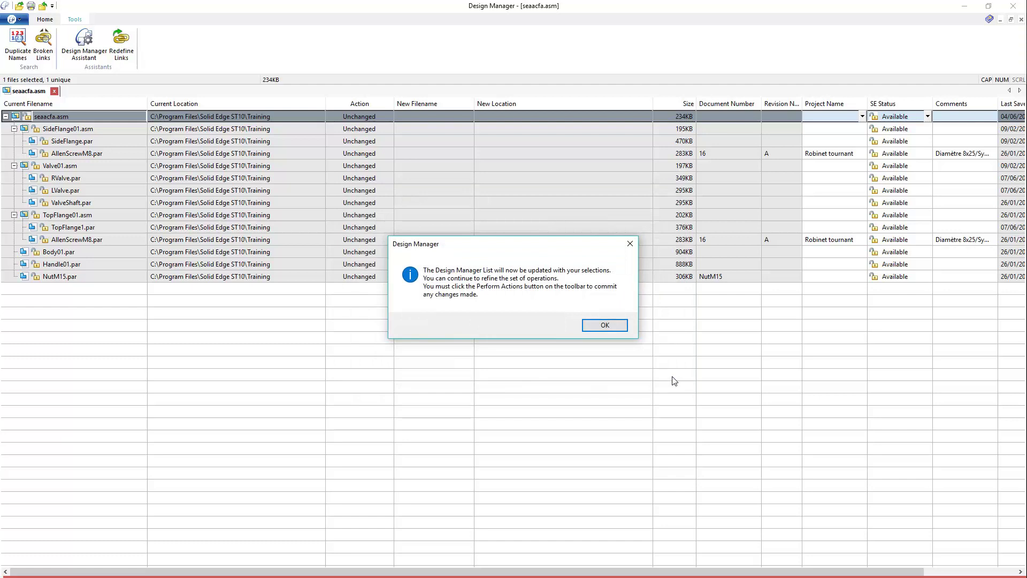
left_click(614, 327)
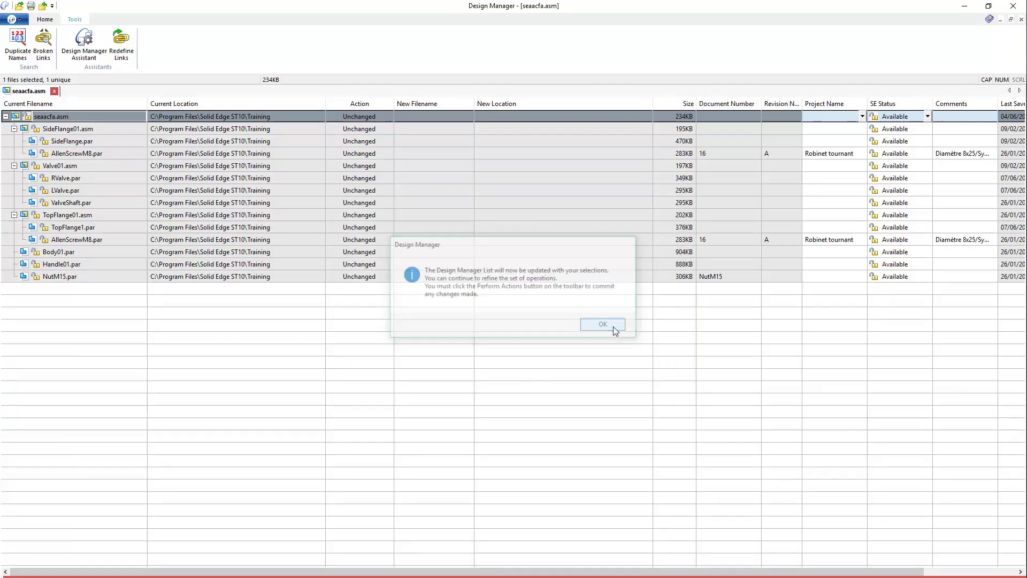
left_click(614, 327, "shift")
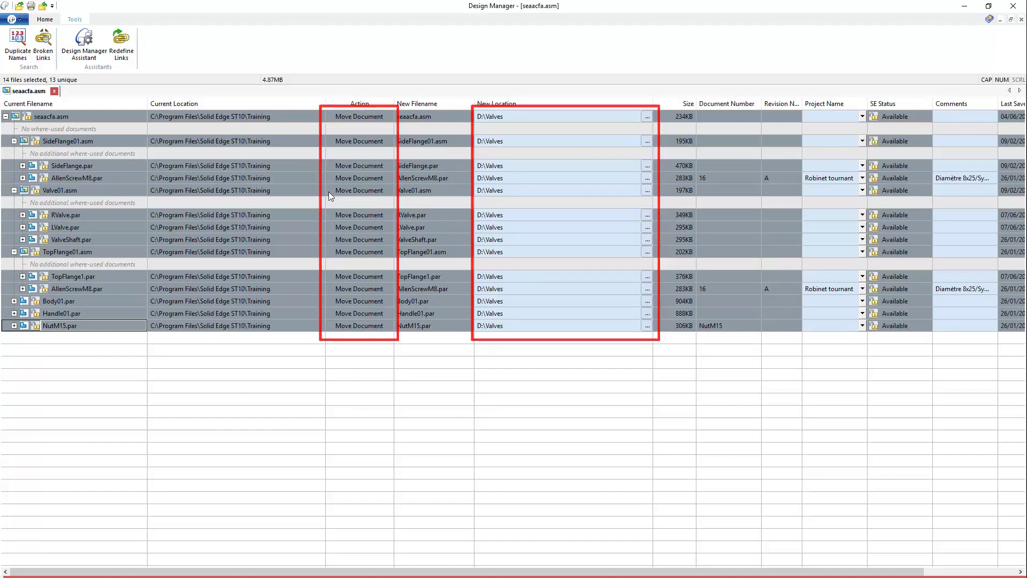
left_click(333, 116)
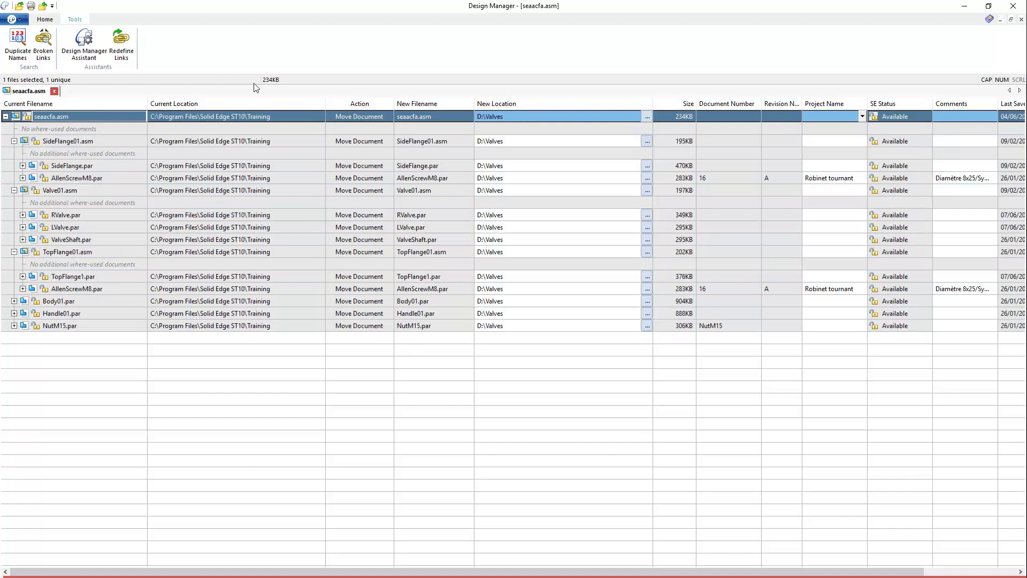
left_click(47, 20)
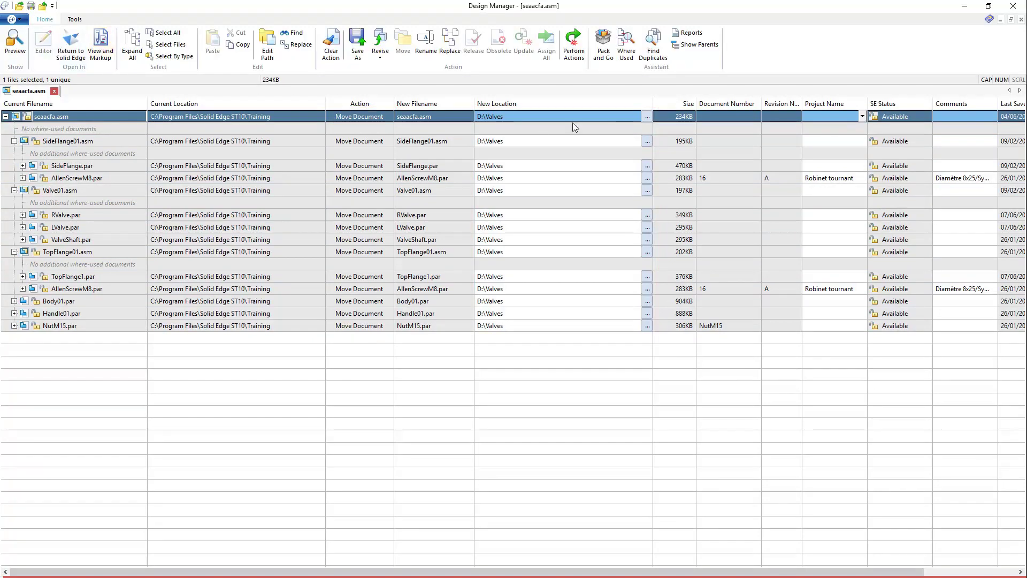
left_click(581, 41)
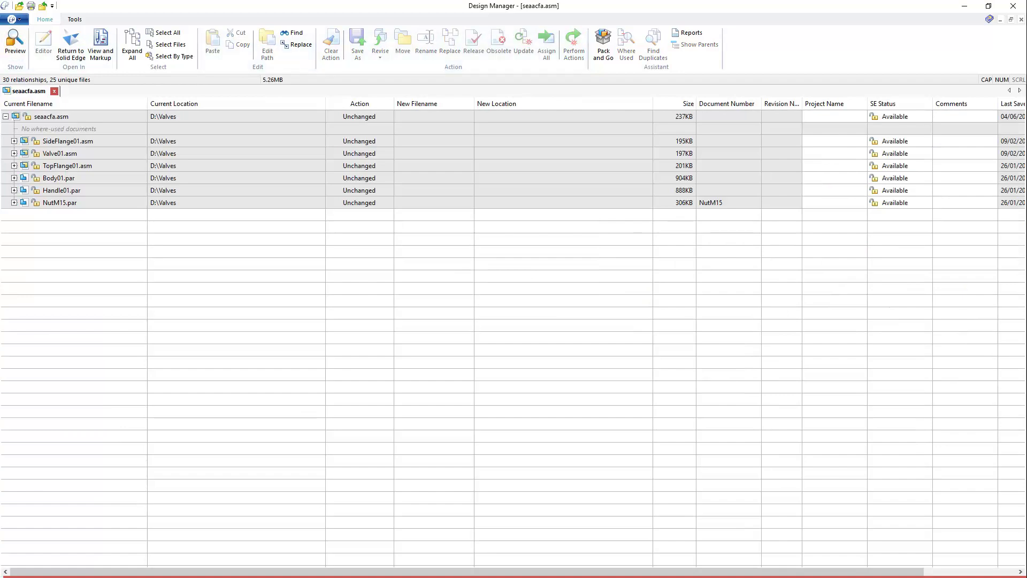
Check the moved files in the D:\Valves folder window, then close it
left_click_drag(706, 141, 636, 113)
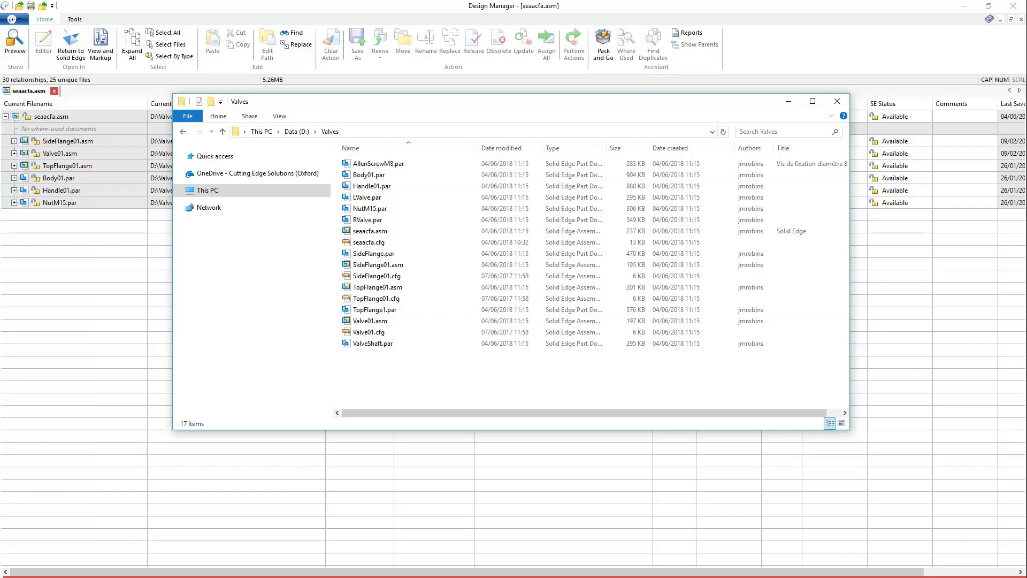
left_click(837, 102)
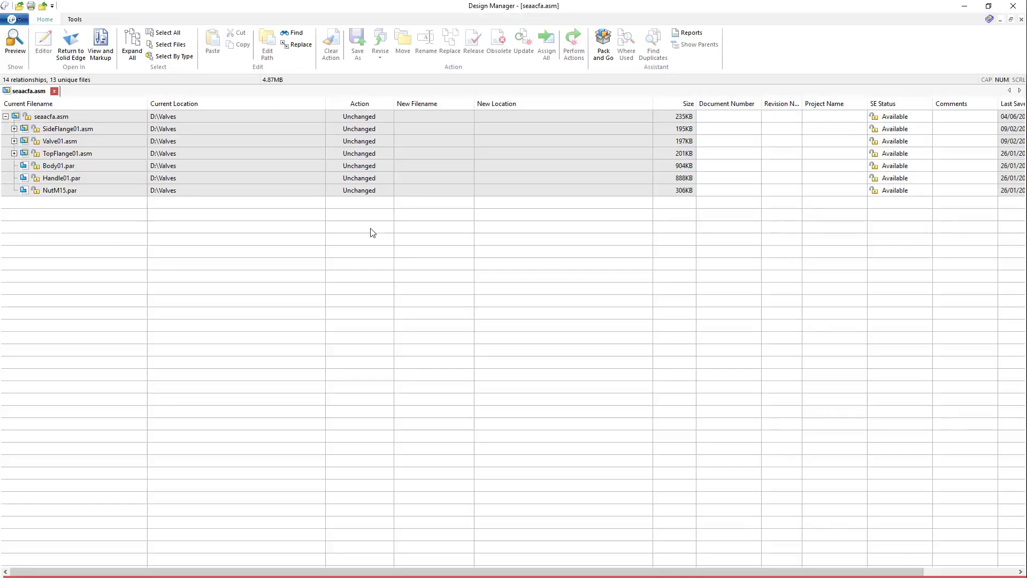
Mark Body01.par for revision as Body01_1.par, then select SideFlange01.asm
left_click(85, 166)
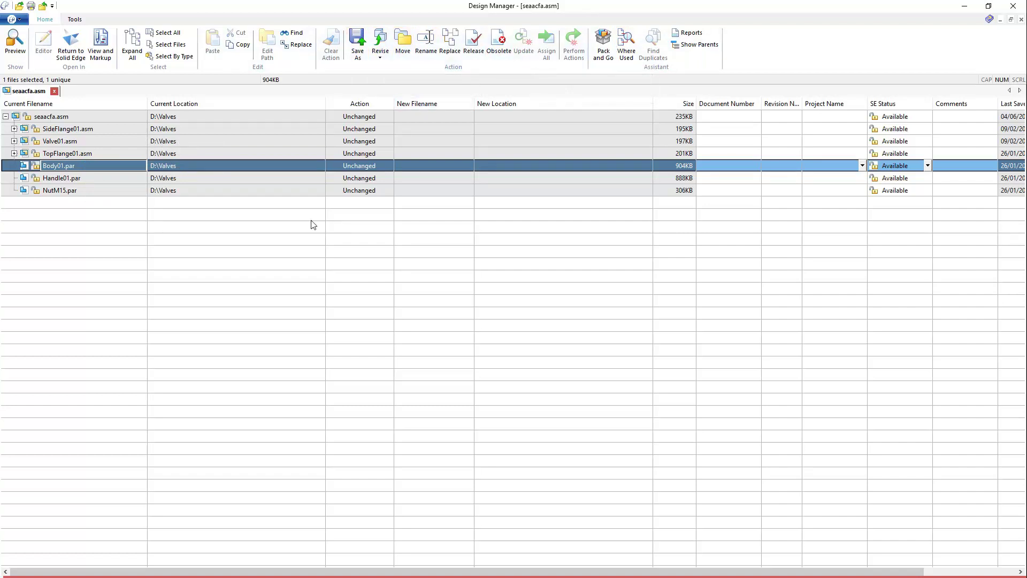
left_click(390, 40)
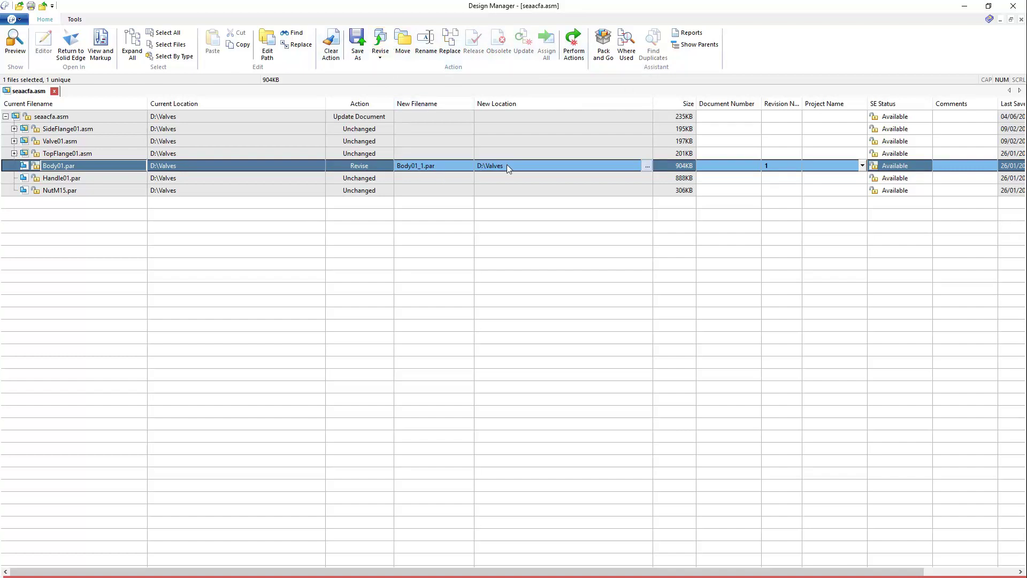
left_click(333, 212)
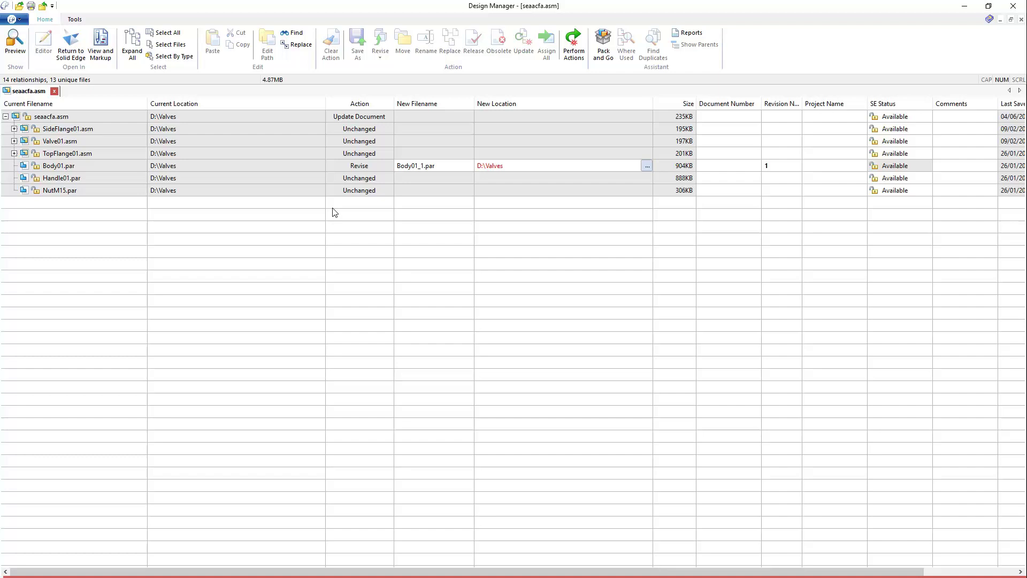
left_click(91, 131)
Set SideFlange01.asm and TopFlange01.asm to move into the D:\Valves\Flanges folder
left_click(83, 153, "ctrl")
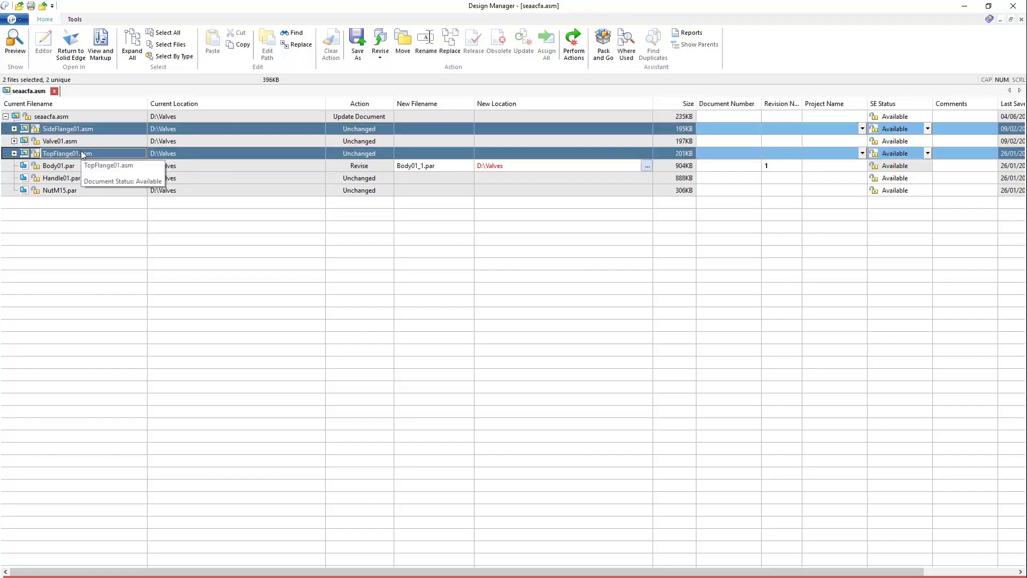
left_click(405, 44)
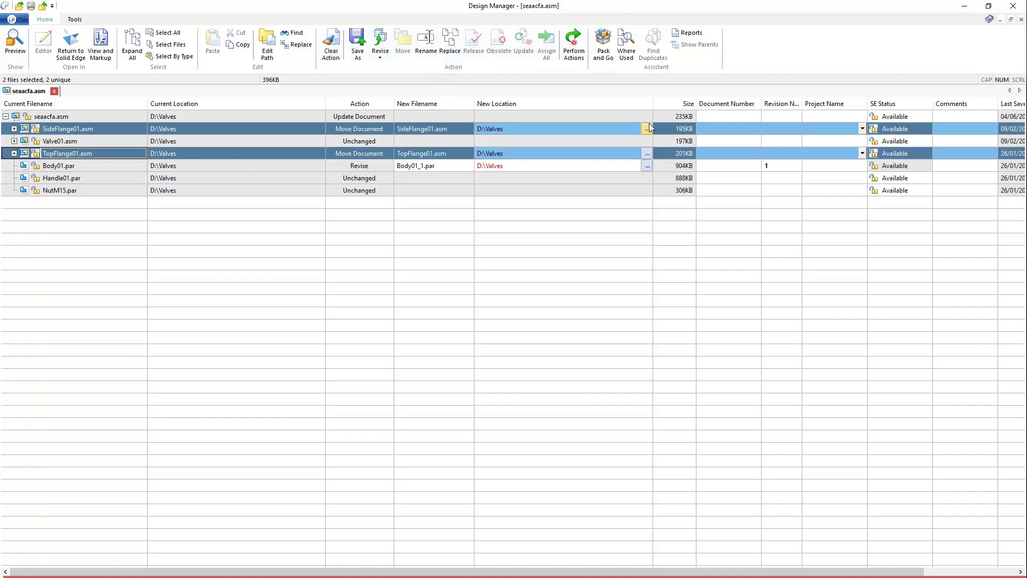
left_click(270, 47)
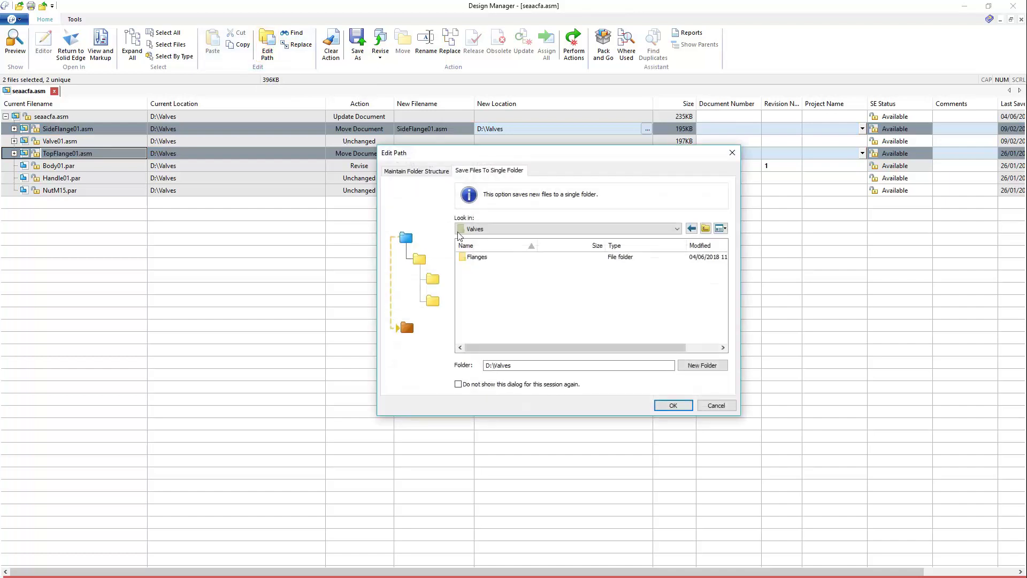
left_click(474, 258)
left_click(676, 405)
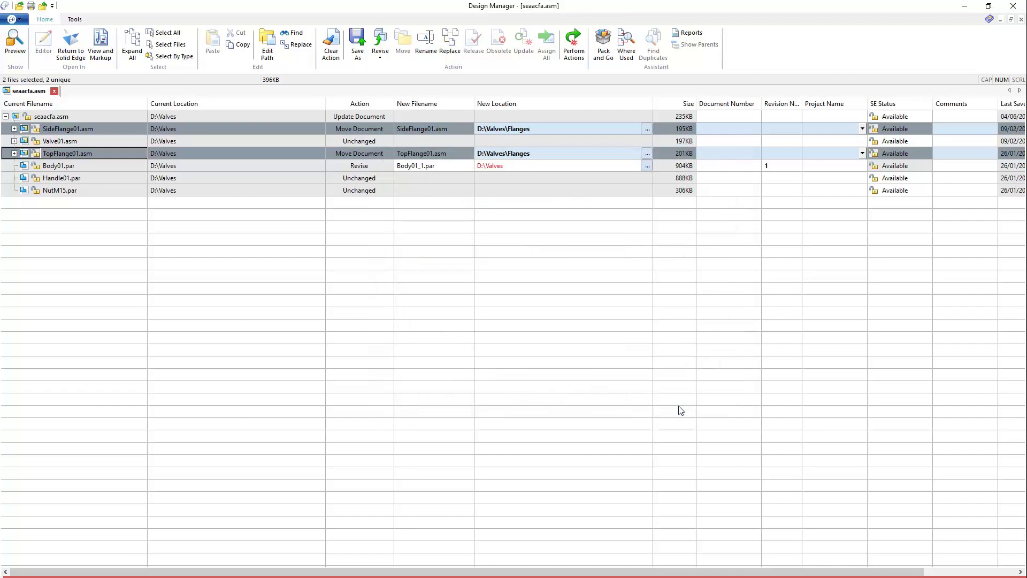
left_click(543, 252)
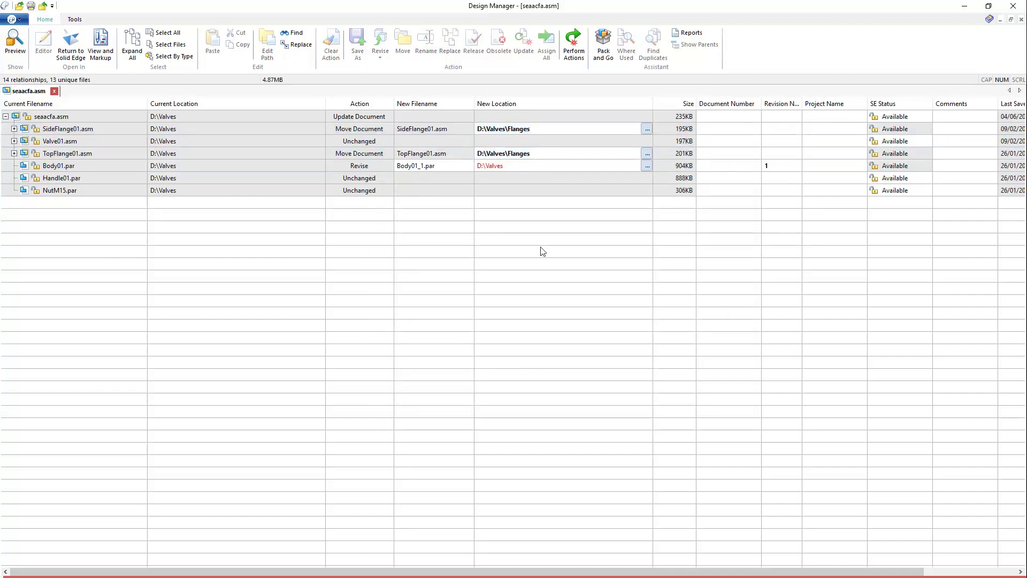
Expand all assemblies and select NutM15.par and both AllenScrewM8.par parts using nut* and *sc*rew patterns
left_click(133, 51)
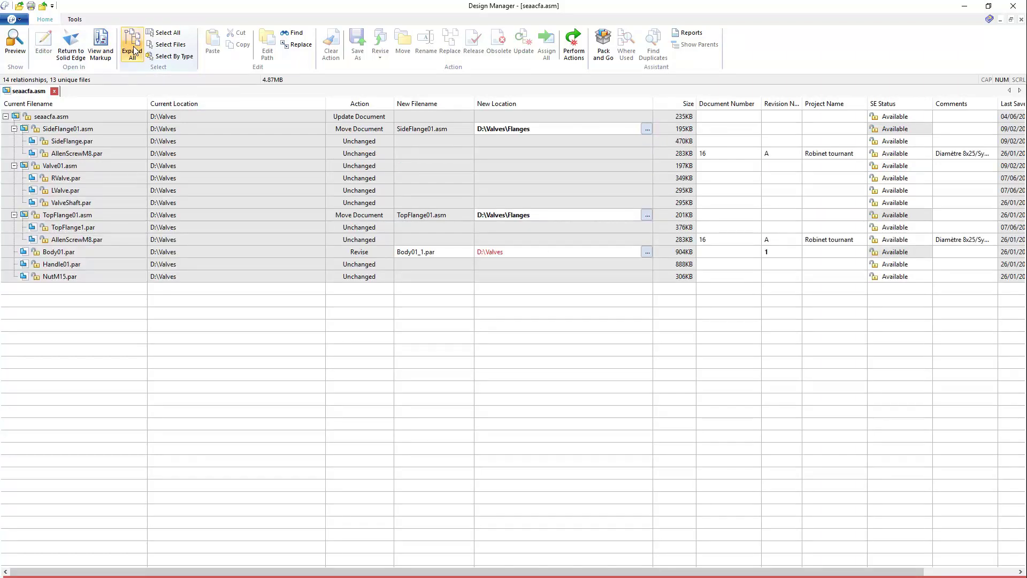
left_click(164, 47)
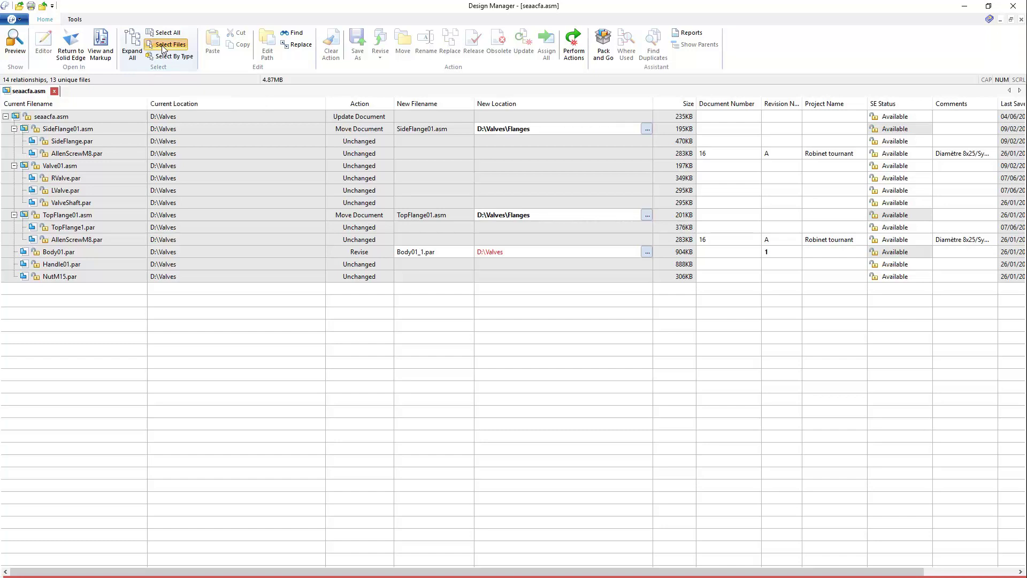
key("End")
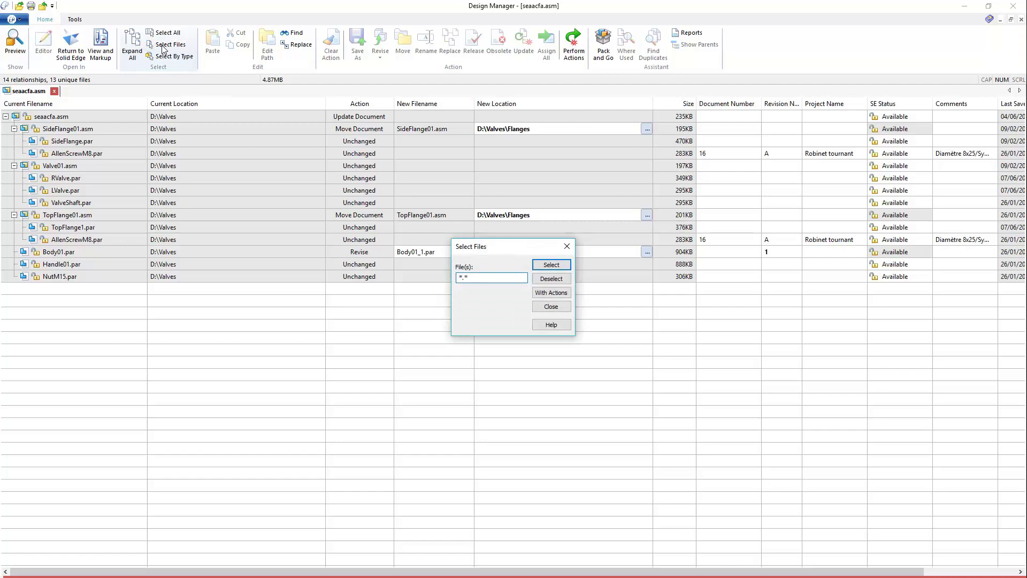
key("BackSpace")
type("nut*")
left_click(548, 266)
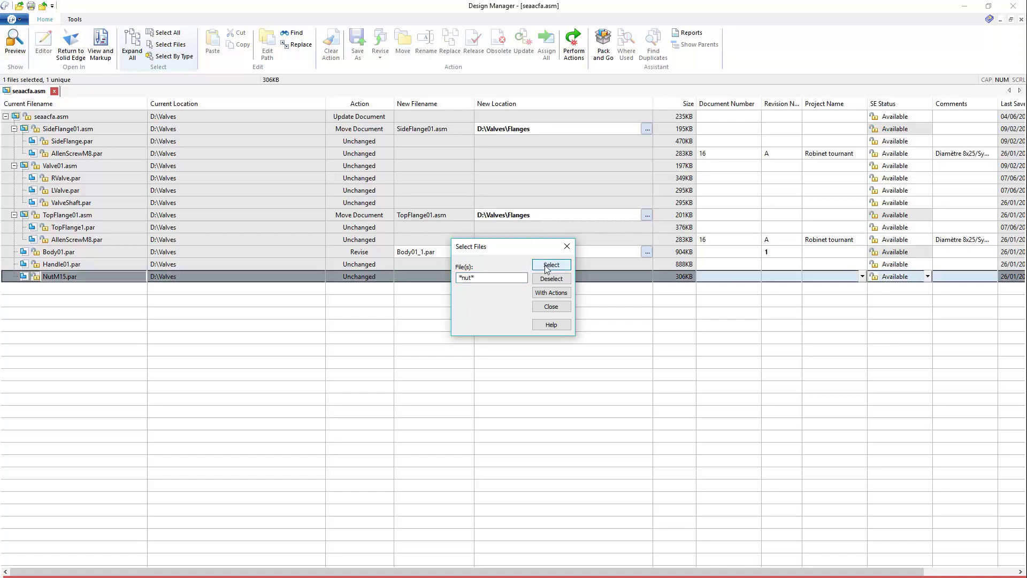
type("*sc*")
type("rew*")
left_click(546, 266)
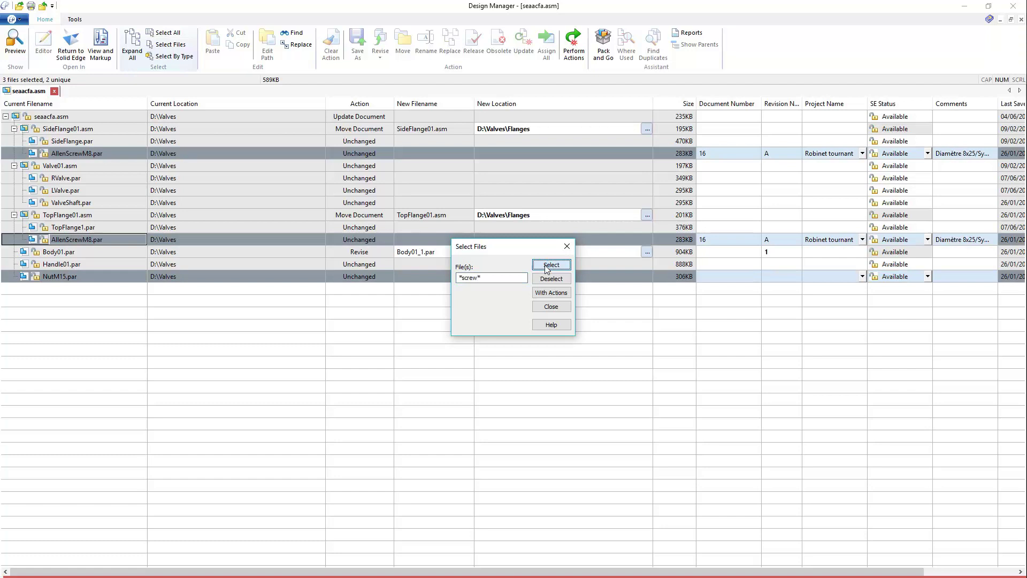
left_click(551, 306)
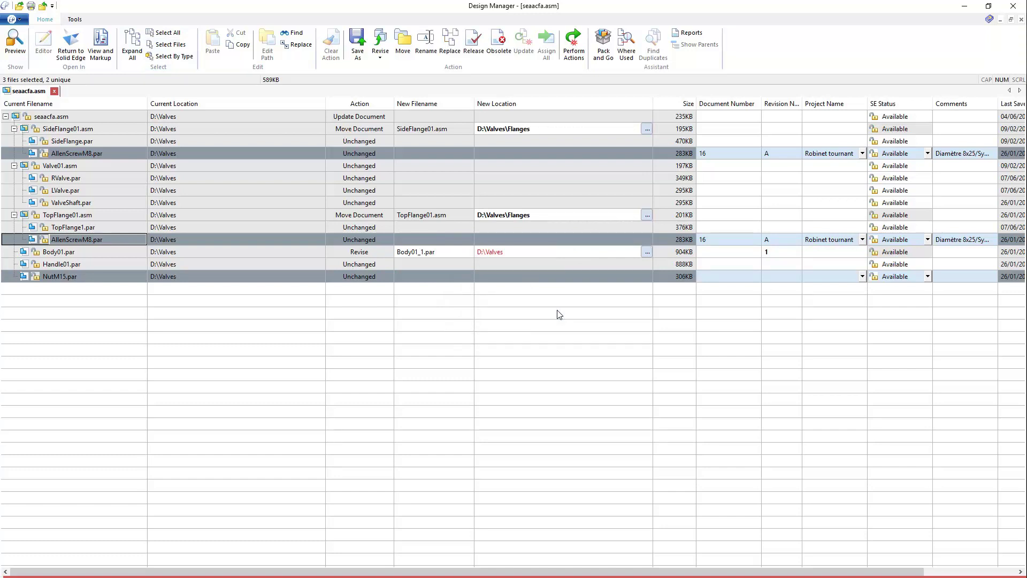
Mark the three parts for rename, replacing 'nut' with 'Fastener' so NutM15.par becomes FastenerM15.par
left_click(431, 52)
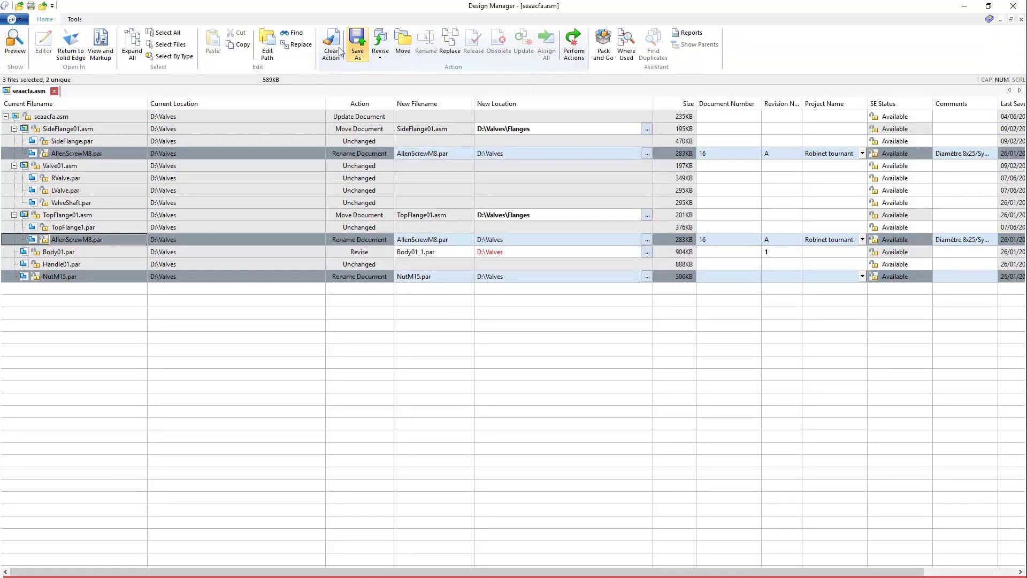
left_click(292, 45)
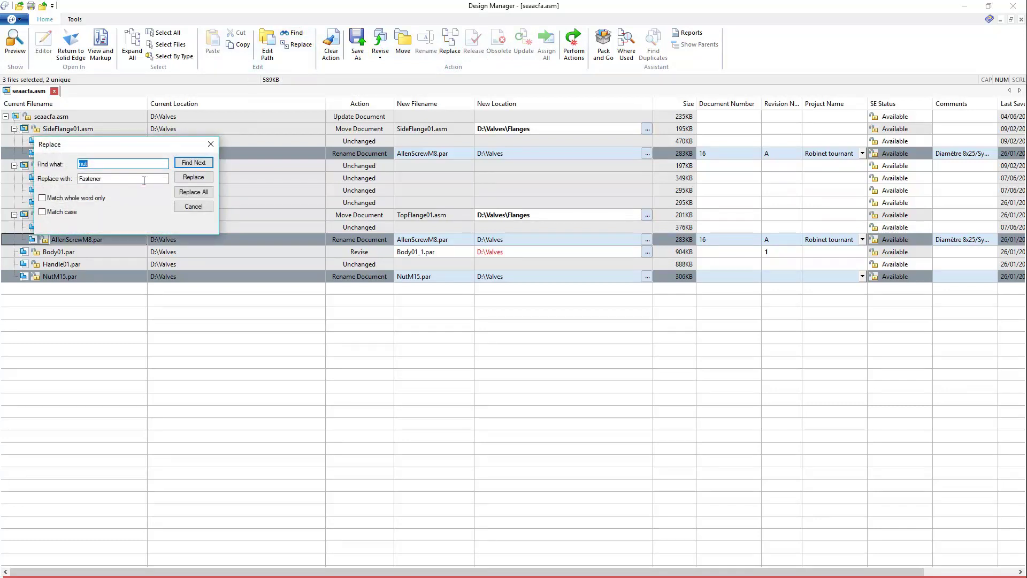
left_click(144, 181)
left_click(210, 194)
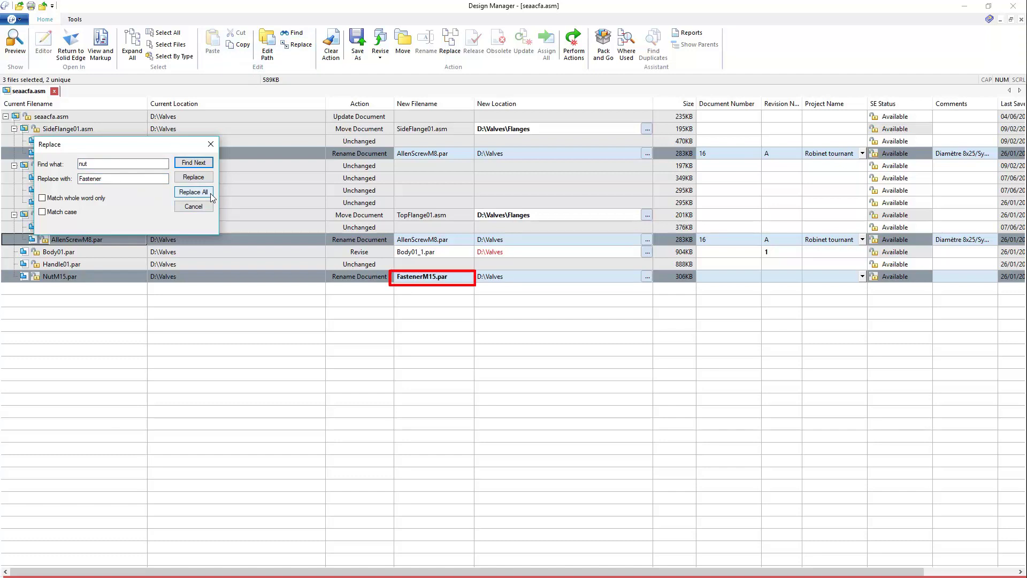
left_click(209, 145)
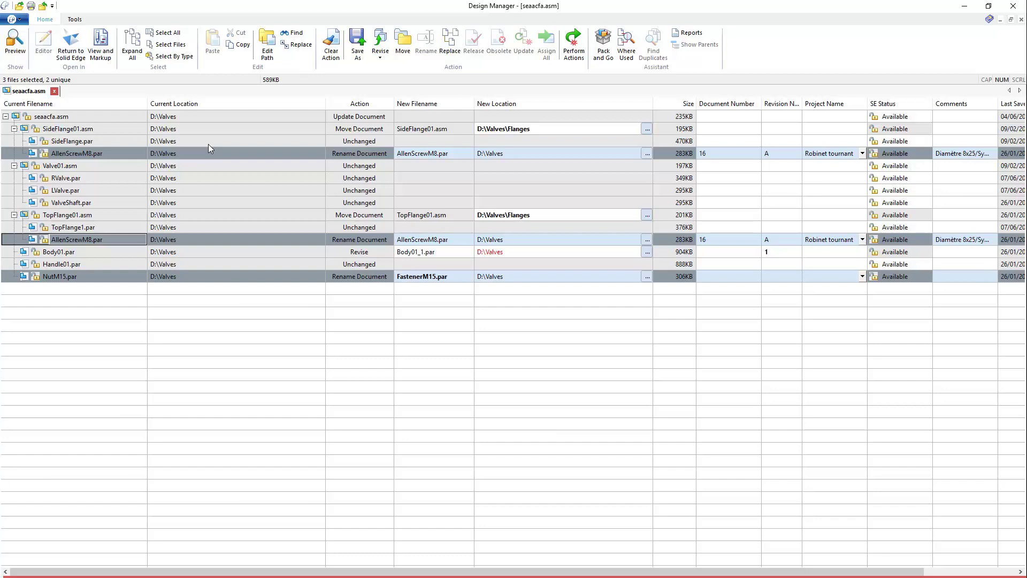
Clear the rename action on the AllenScrewM8.par parts, leaving them Unchanged
left_click(92, 154)
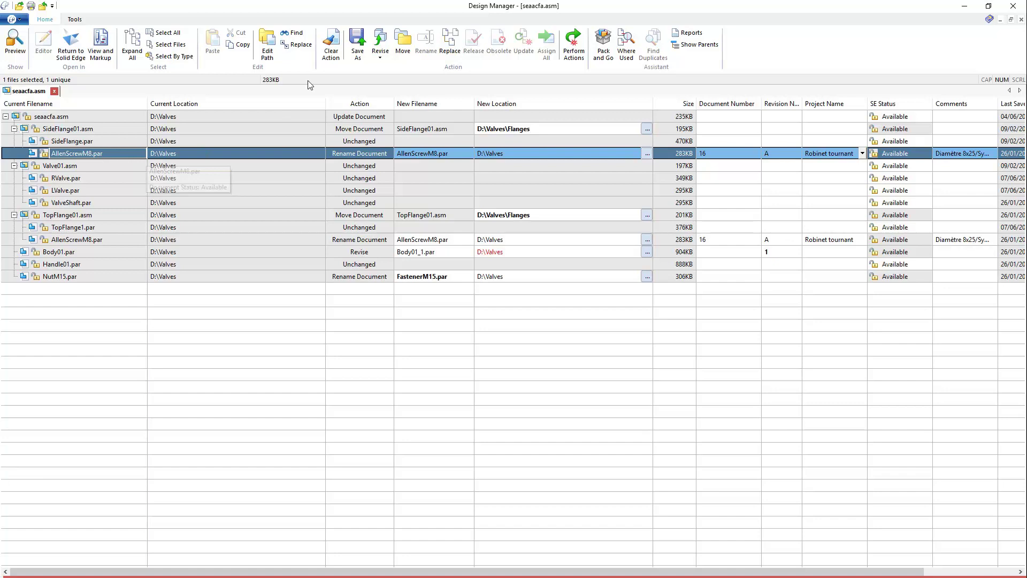
left_click(331, 55)
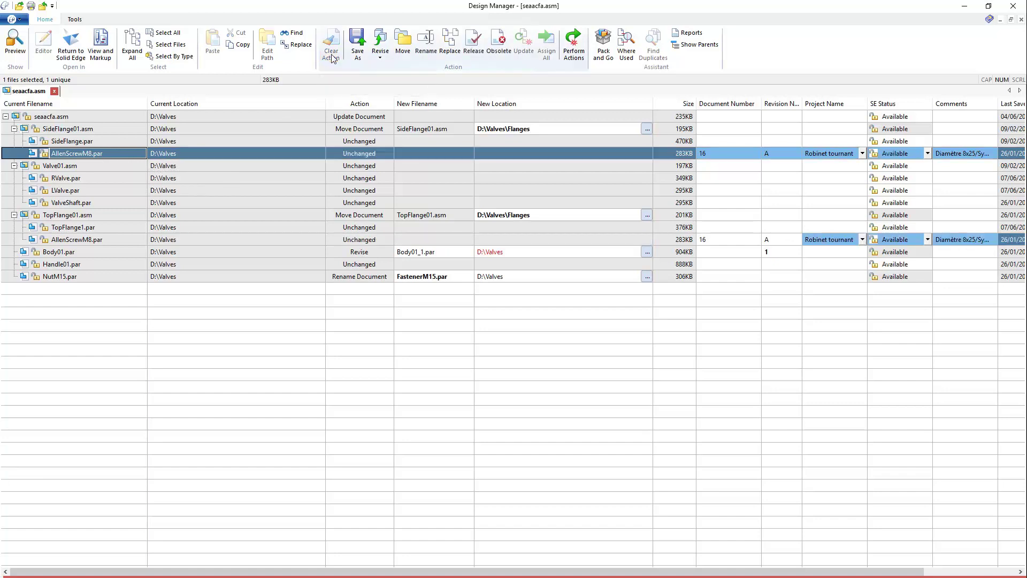
left_click(105, 240)
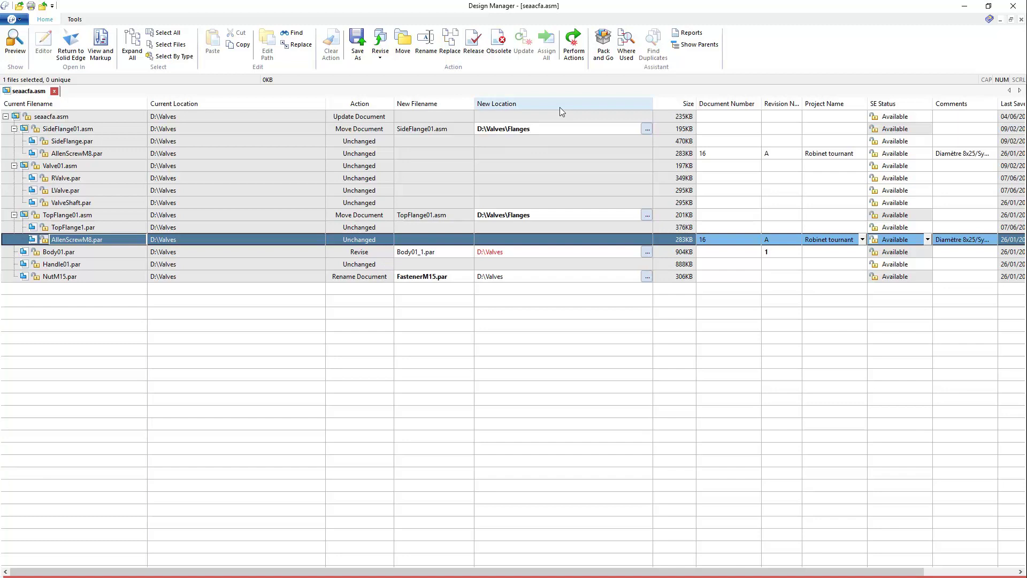
Apply the pending file actions despite the same-location warning, then expand every assembly
left_click(584, 53)
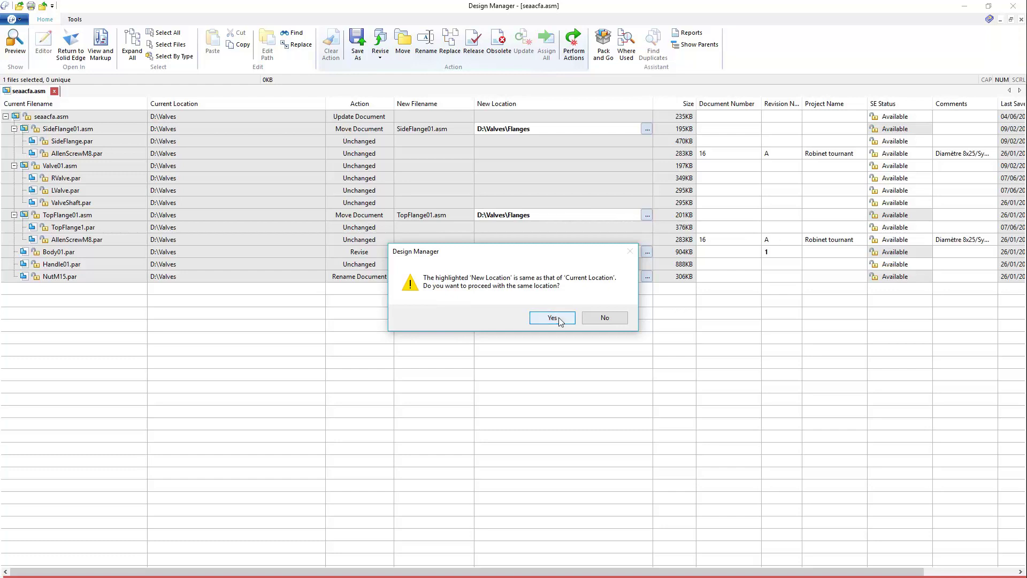
left_click(556, 317)
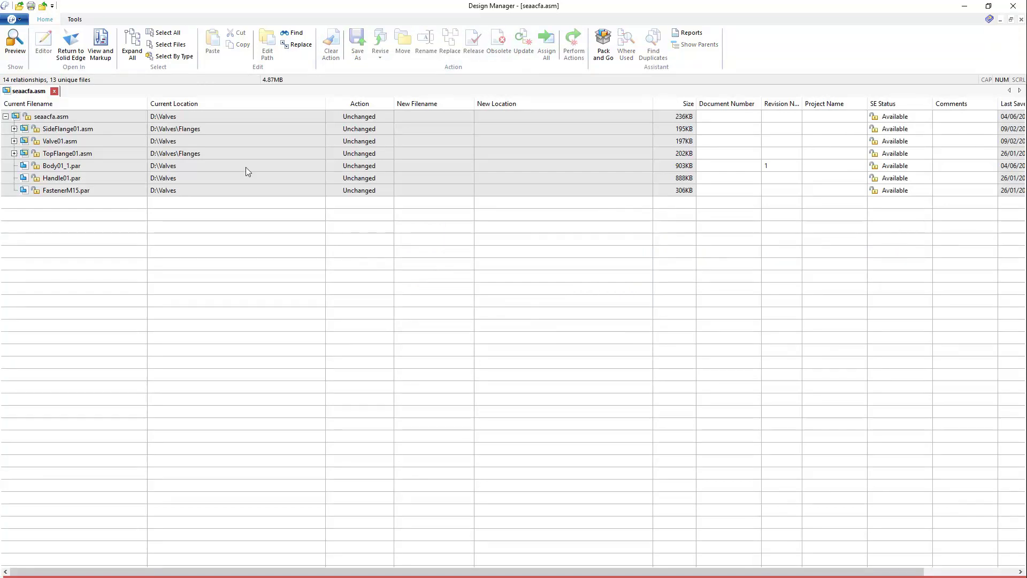
left_click(134, 44)
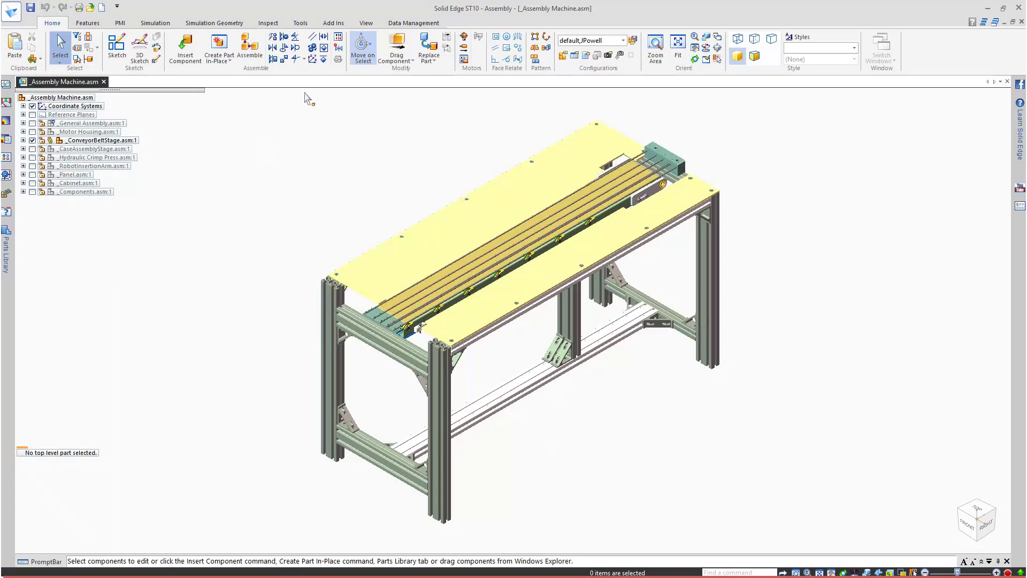
Use the Data Management commands to load _Assembly Machine.asm into Design Manager
left_click(418, 23)
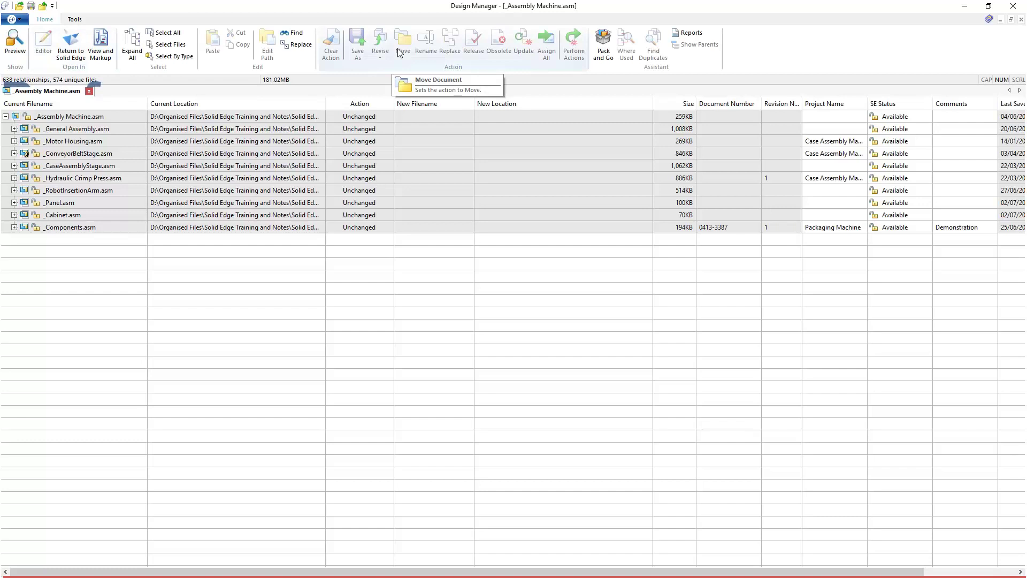
Start Pack and Go for _Assembly Machine.asm and reposition its dialog
left_click(606, 52)
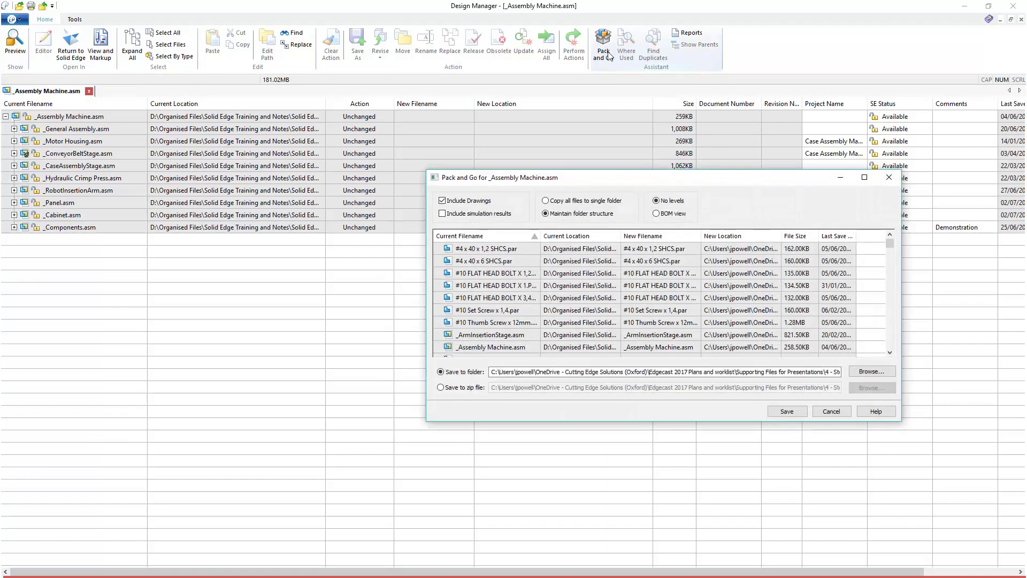
left_click_drag(600, 178, 511, 152)
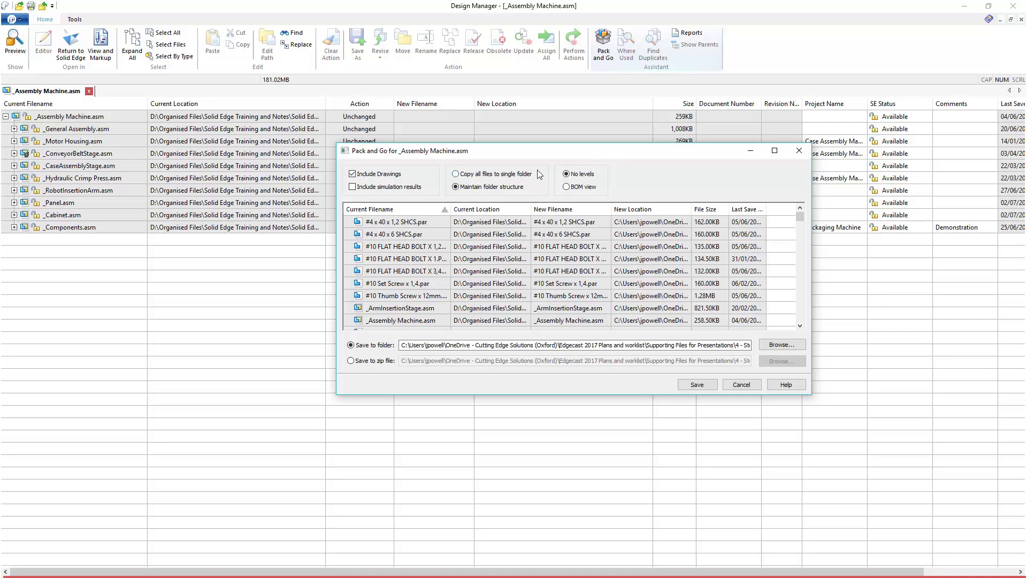
List the Pack and Go files in BOM view, preview the whole assembly, and target a zip file
left_click(566, 187)
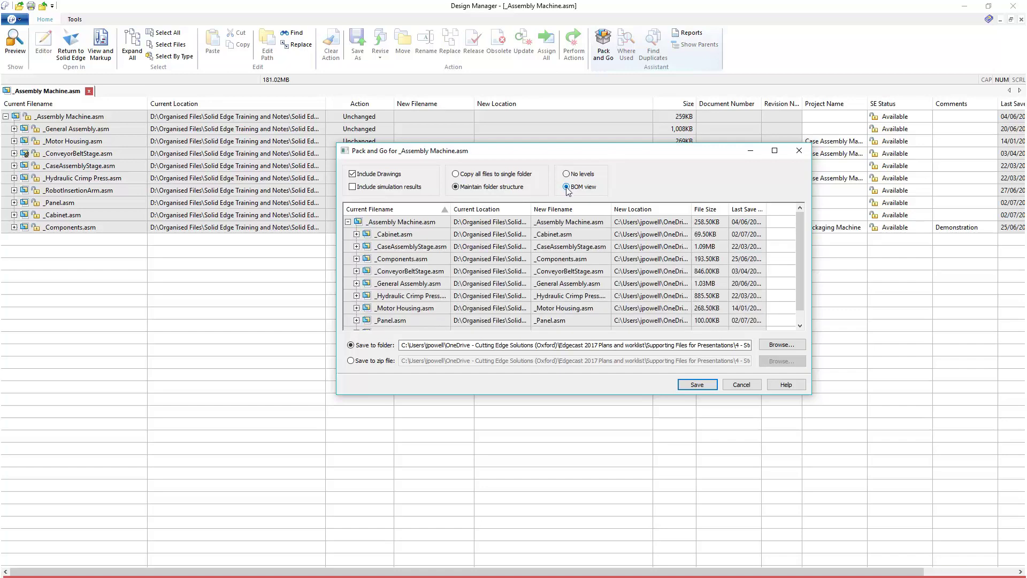
scroll(398, 267, "down", 1)
left_click_drag(378, 283, 357, 296)
scroll(362, 267, "up", 3)
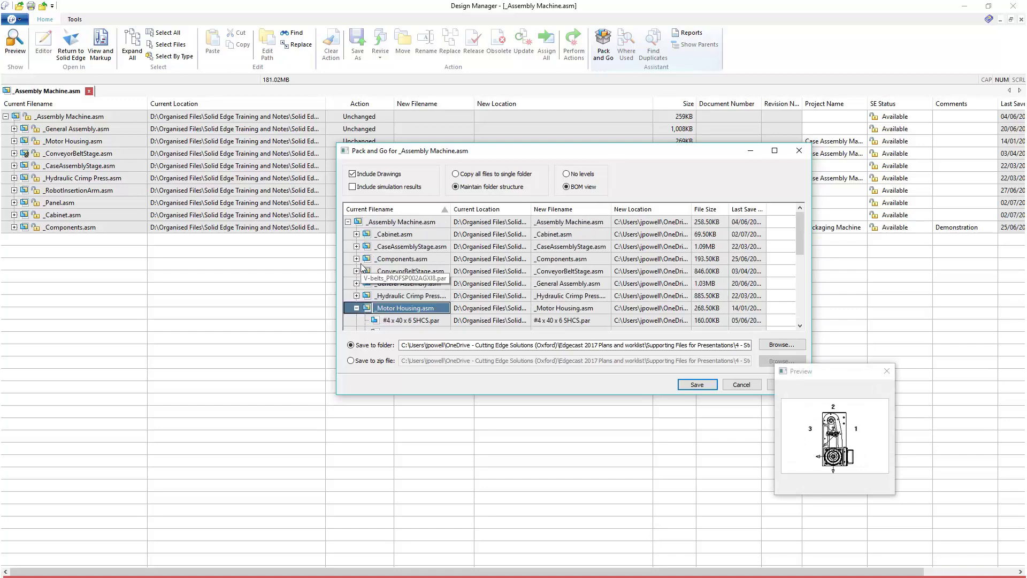
left_click(389, 223)
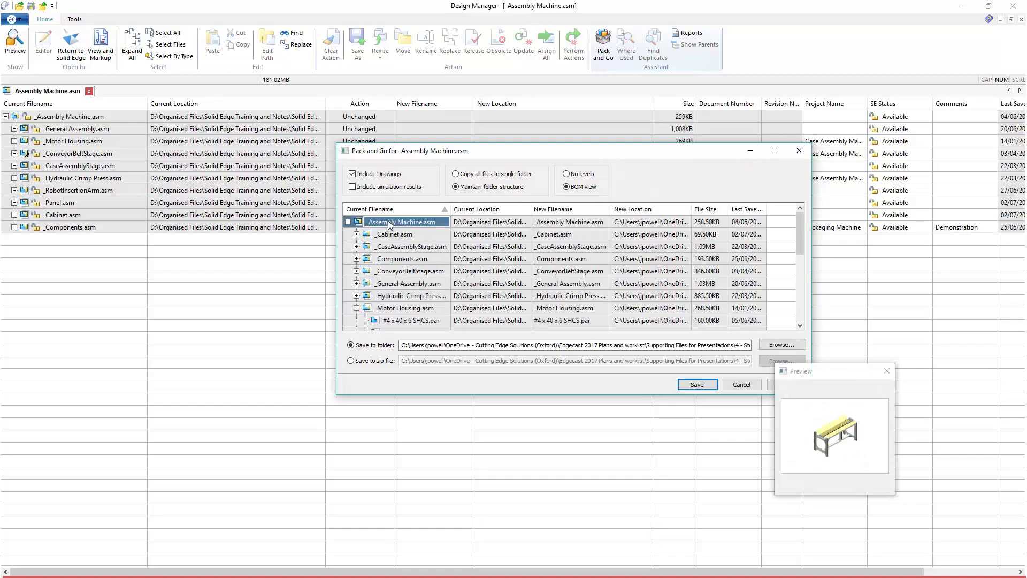
left_click(363, 362)
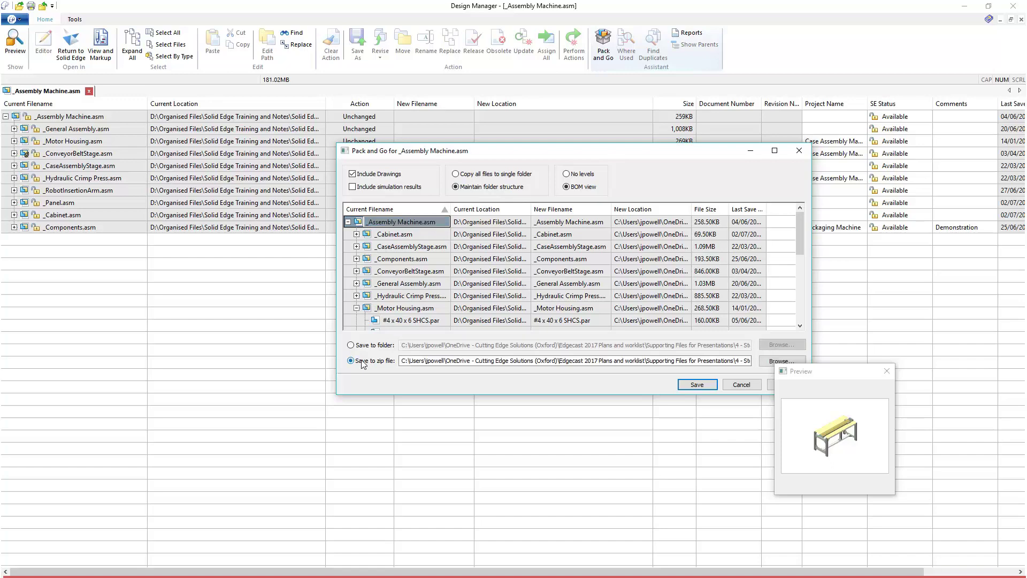
Save the zip as _Assembly Machine.zip inside a new OneDrive folder named 'New folder'
left_click(773, 361)
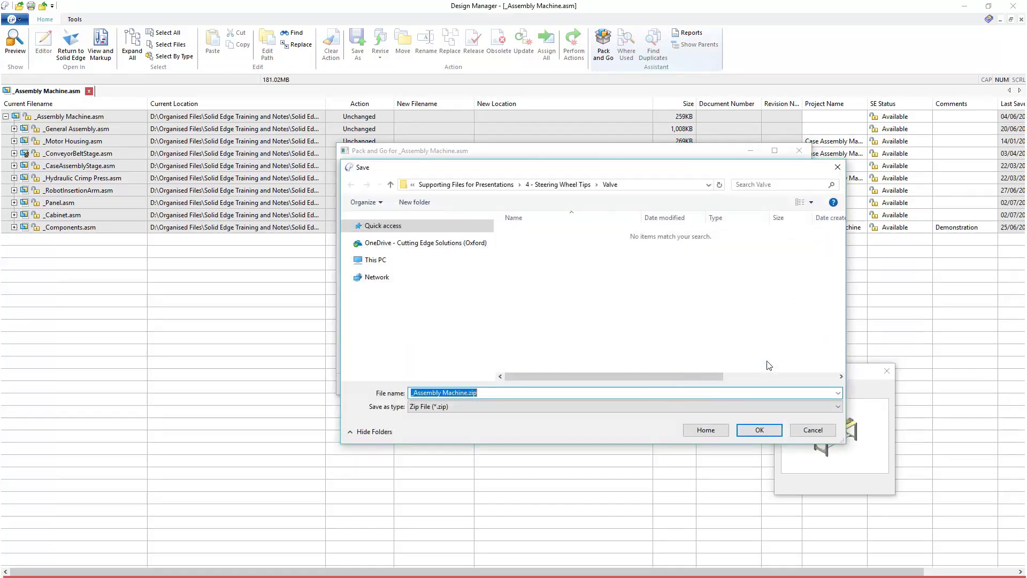
left_click(458, 244)
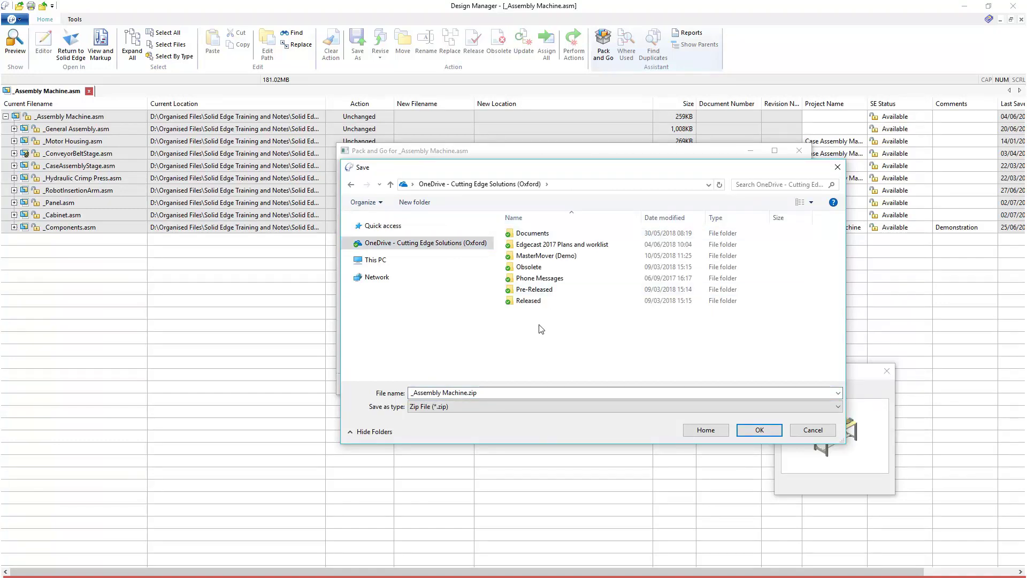
key("ctrl+shift+n")
key("Return")
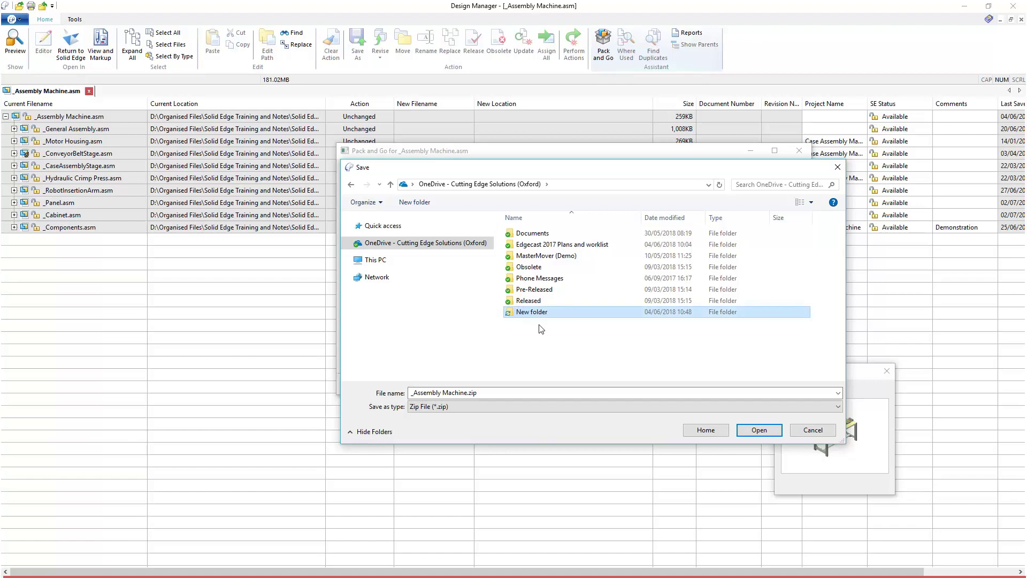
key("Return")
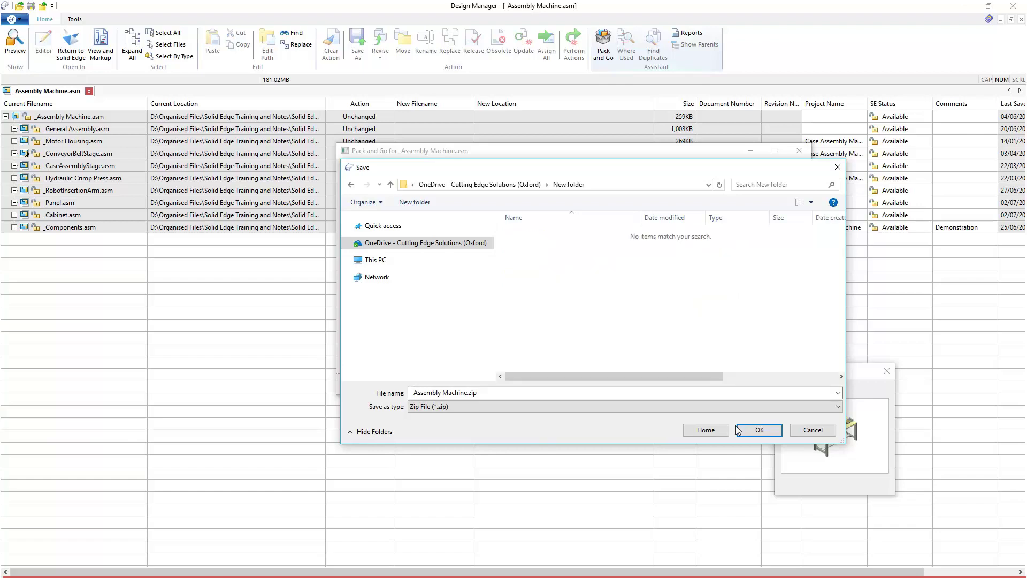
left_click(759, 430)
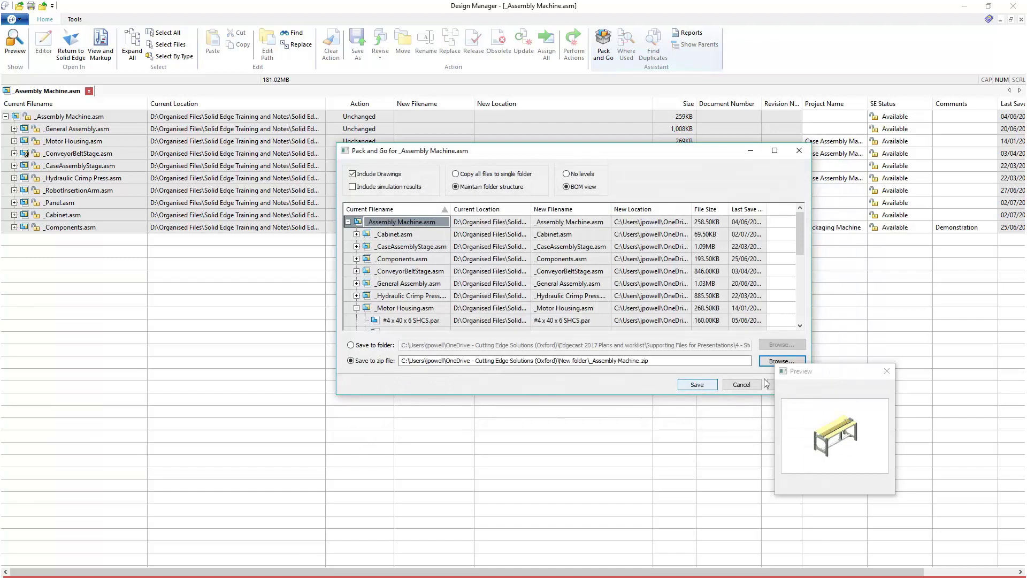
Pack the assembly into the zip, accepting the duplicate-filenames notice, copying 627 documents
left_click_drag(835, 378, 922, 311)
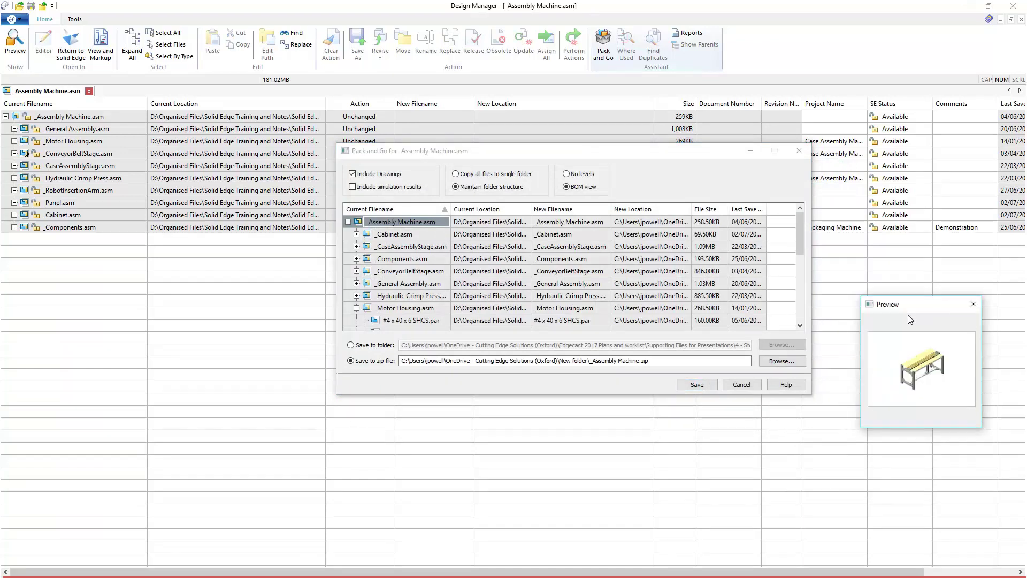
left_click(704, 385)
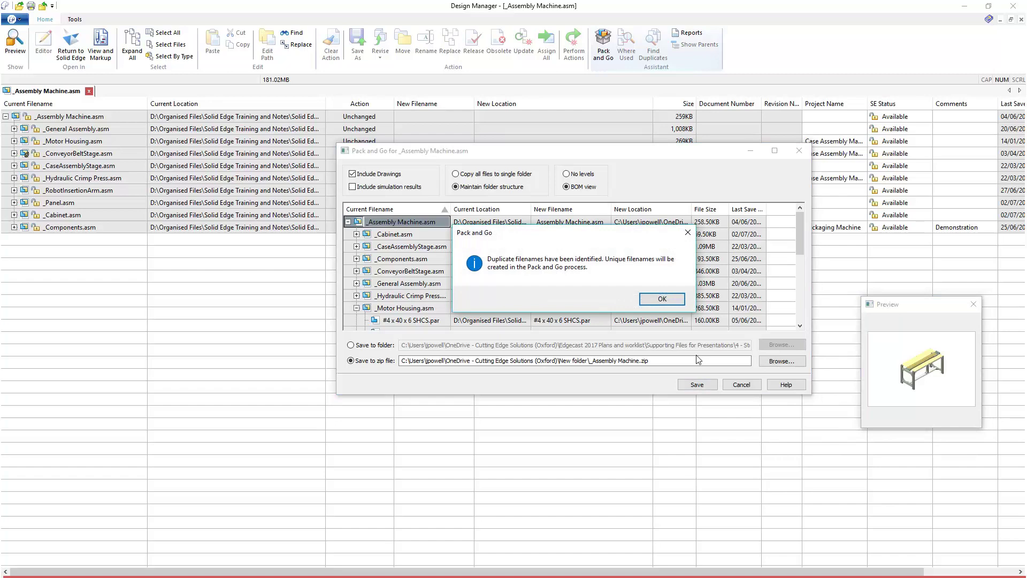
left_click(664, 299)
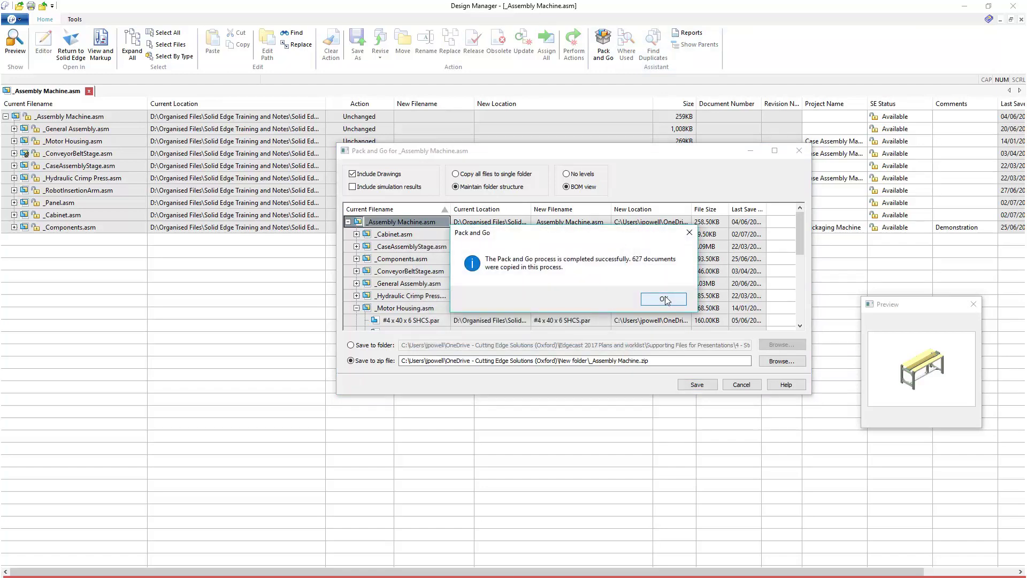
left_click(664, 299)
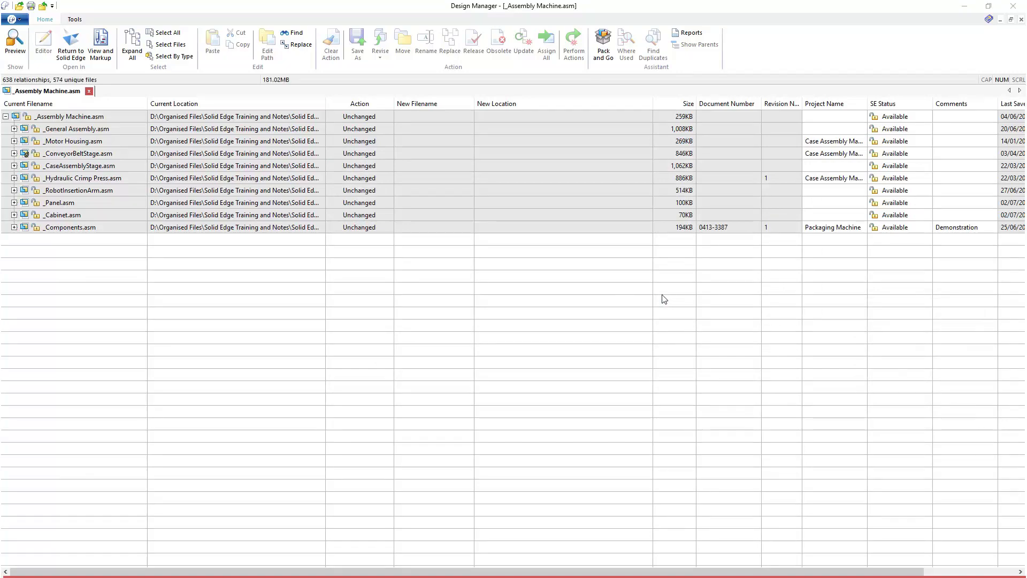
Bring the folder containing the new _Assembly Machine.zip into view
left_click_drag(406, 148, 634, 138)
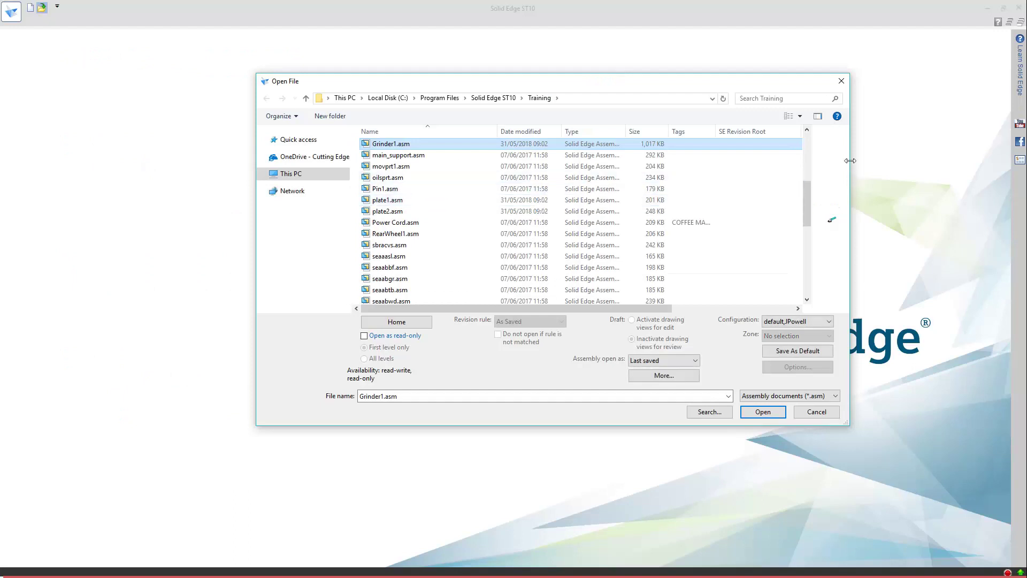
Open Grinder1.asm, select the missing head1.asm in Repair Missing Files, and close that report
left_click_drag(849, 162, 988, 149)
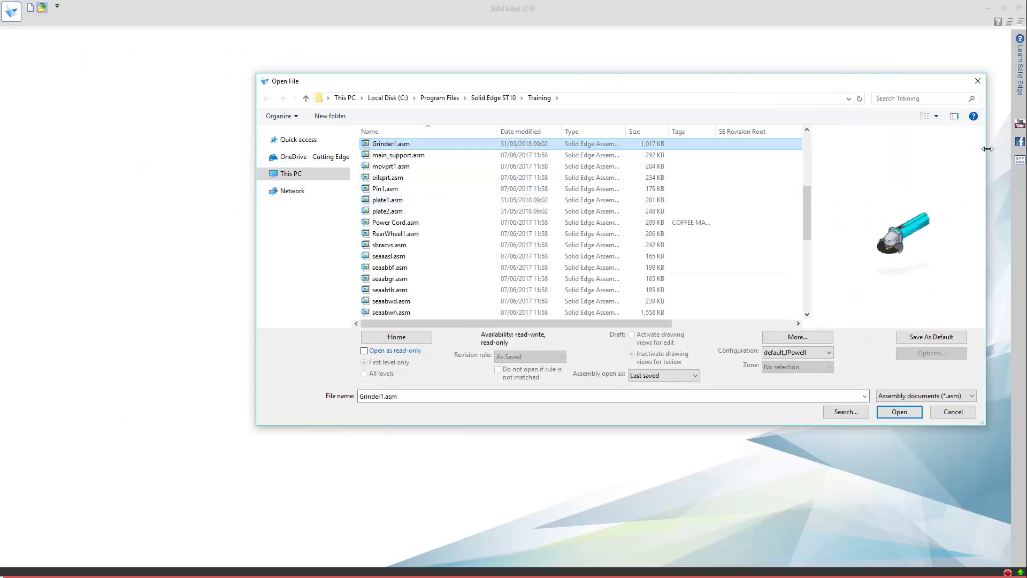
double_click(702, 145)
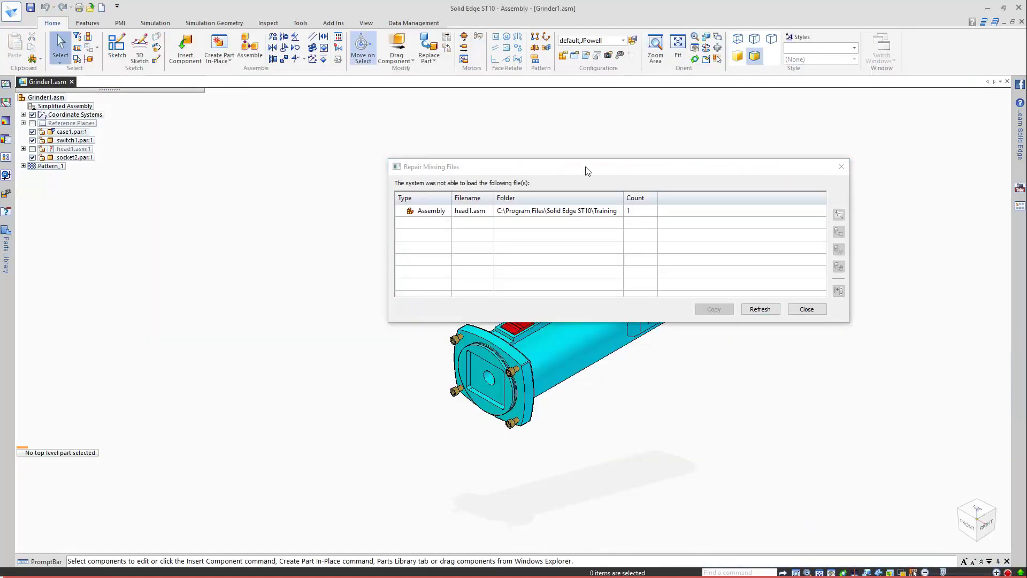
left_click_drag(587, 169, 367, 88)
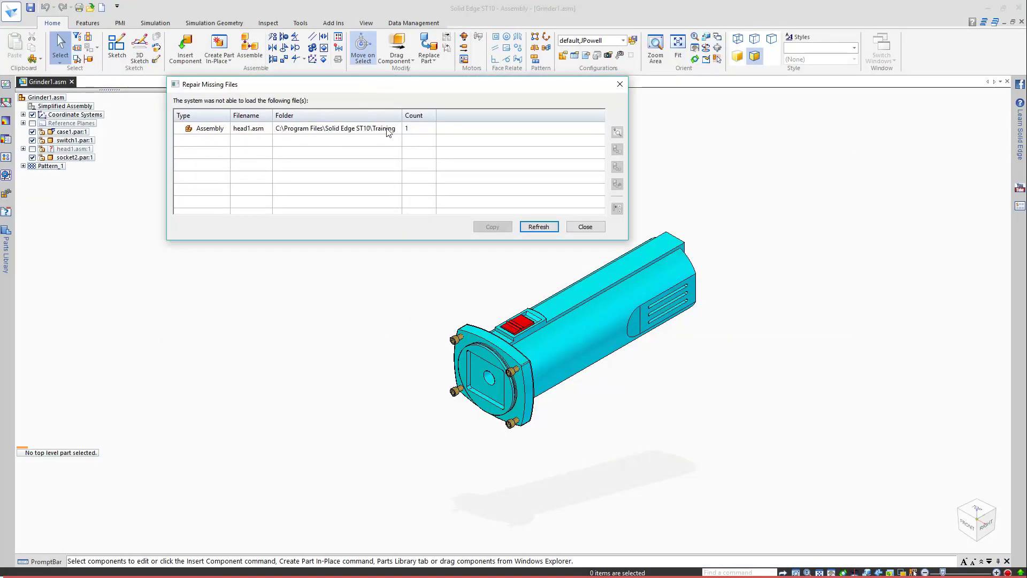
left_click(373, 129)
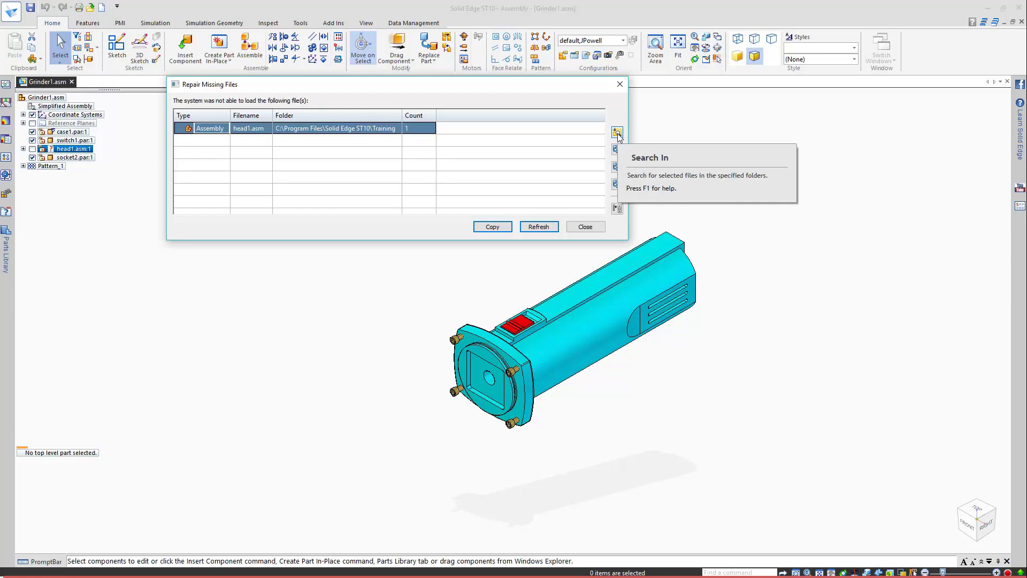
left_click(620, 85)
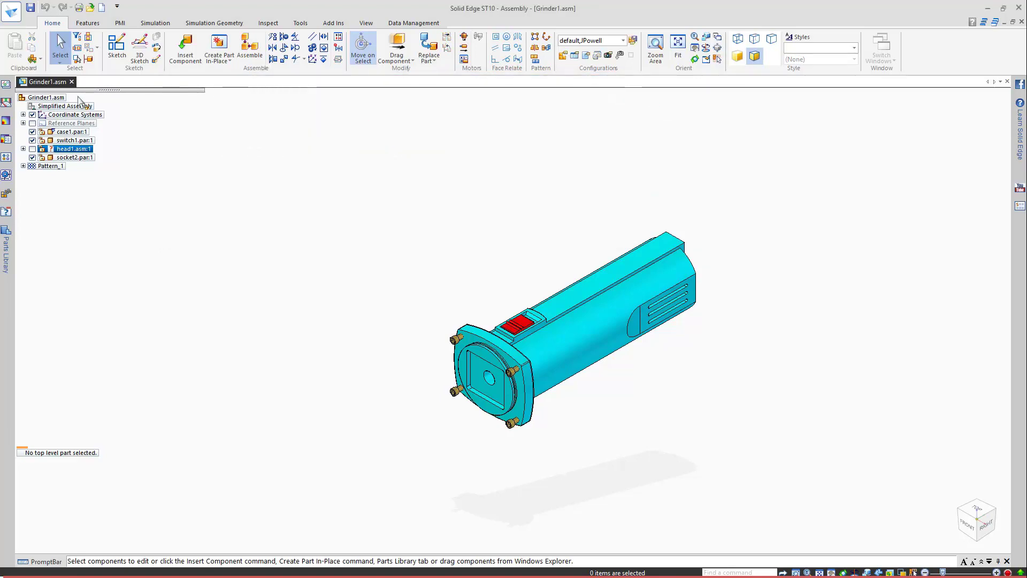
Copy the Valve Head folder path, then open Solid Edge ST10's Preferences folder to reach LinkMgmt.txt
key("alt+Tab")
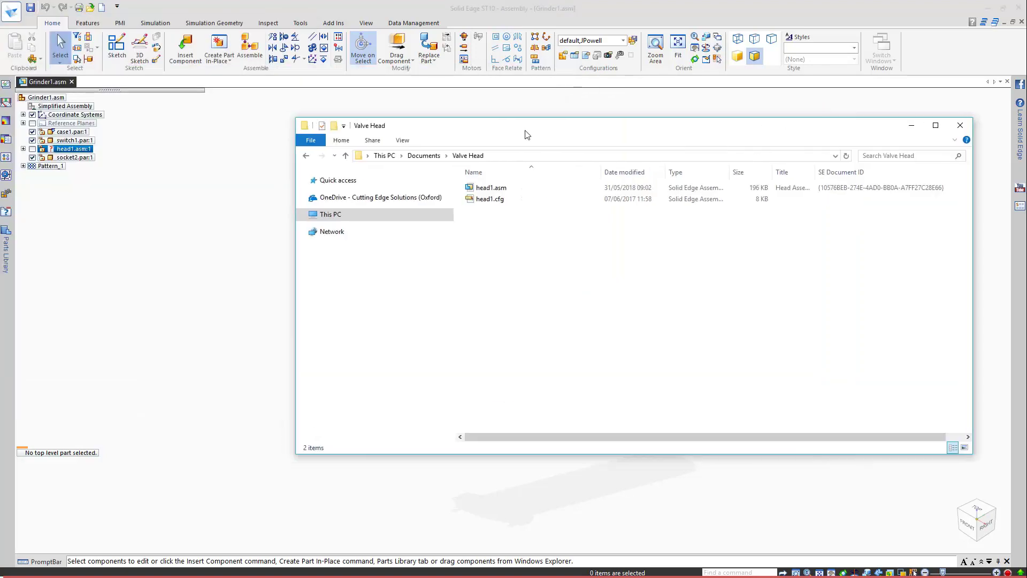
left_click(531, 156)
key("ctrl+c")
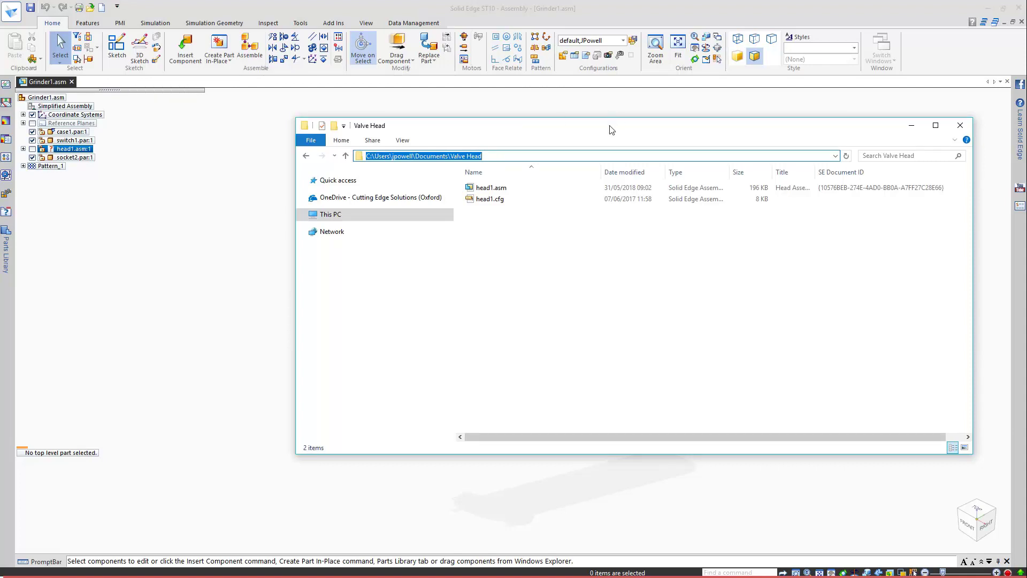
key("alt+Tab")
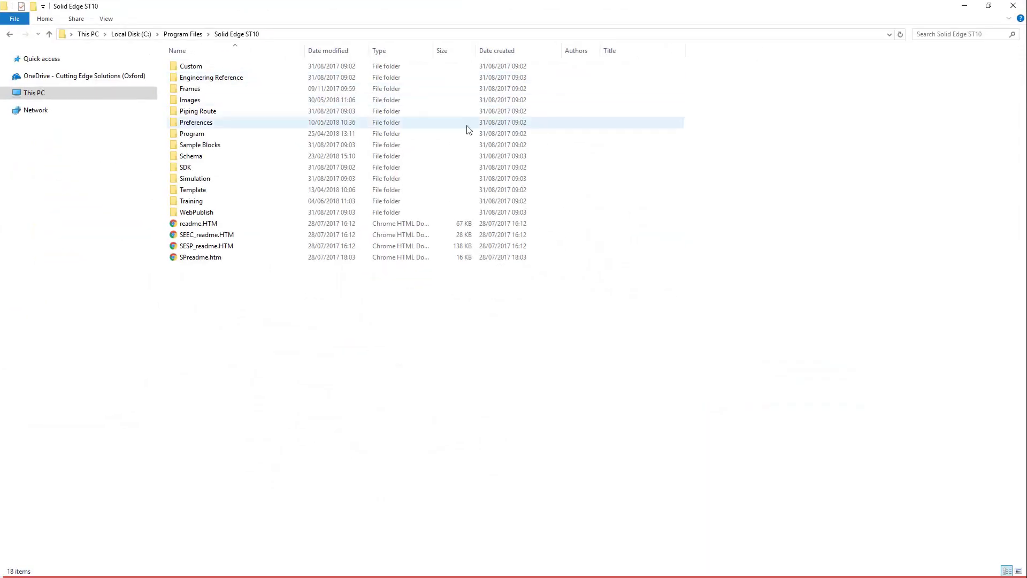
double_click(213, 123)
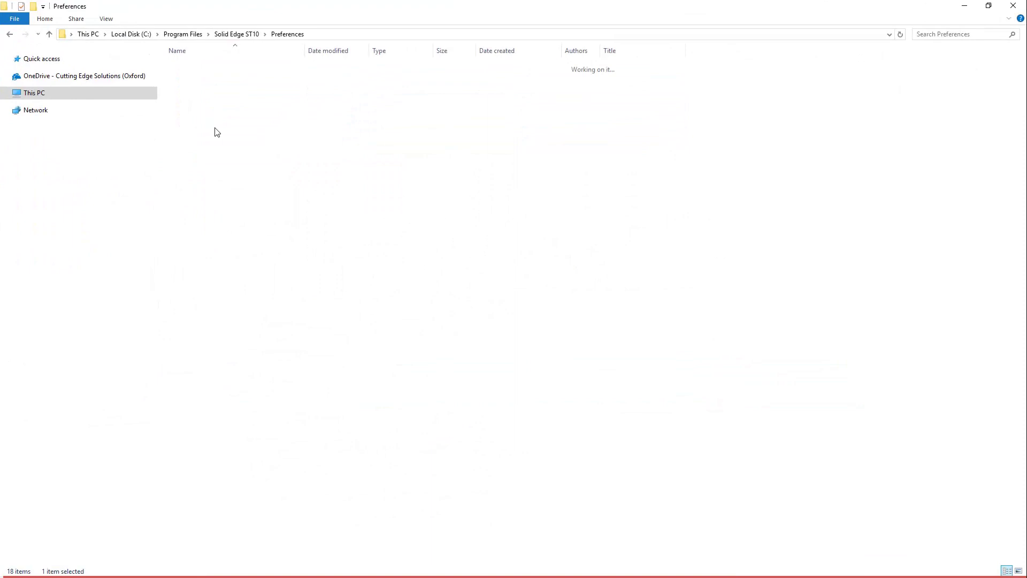
right_click(210, 269)
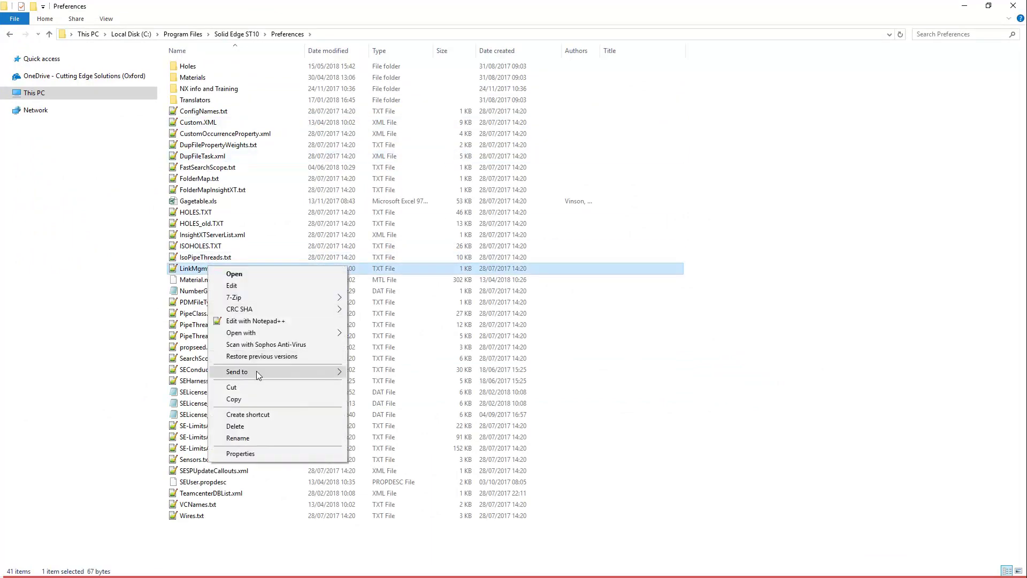
Open LinkMgmt.txt in Notepad and add the Documents folder path after BEGIN SEARCH PATH
mouse_move(305, 332)
left_click(380, 346)
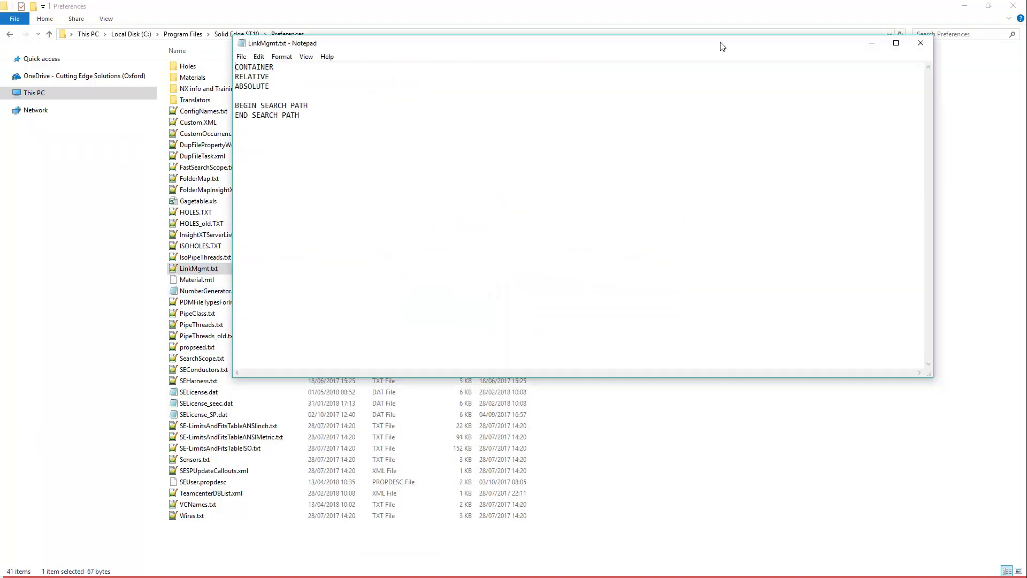
left_click_drag(719, 43, 774, 101)
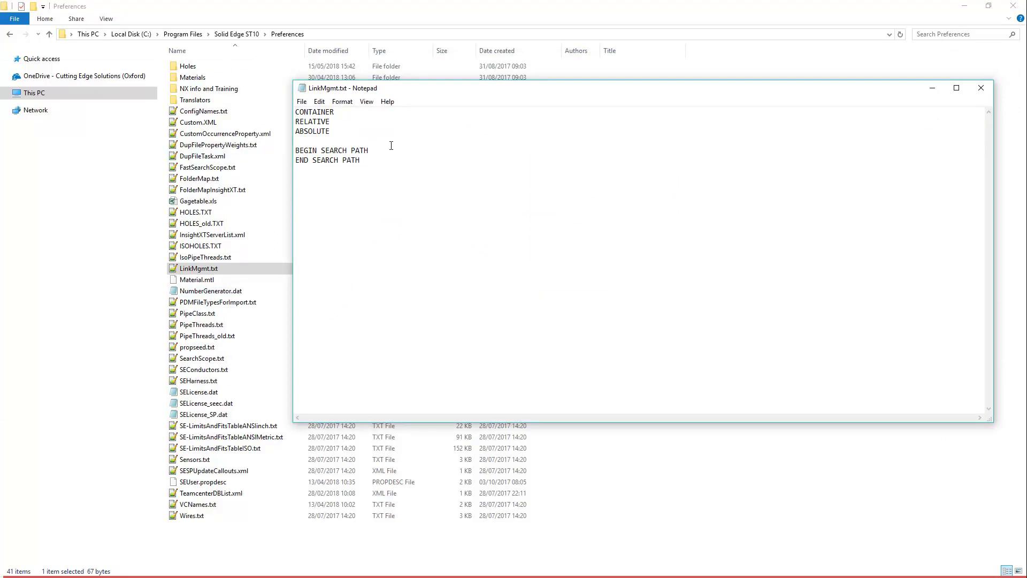
left_click(390, 151)
key("Return")
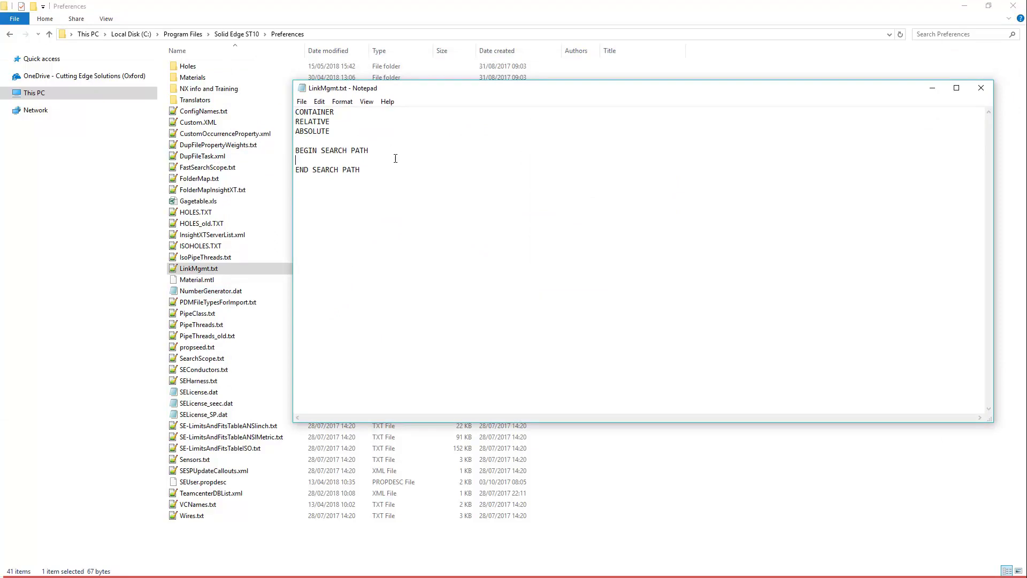
key("ctrl+v")
key("BackSpace")
key("BackSpace")
key("BackSpace")
key("BackSpace")
key("BackSpace")
key("BackSpace")
key("BackSpace")
key("BackSpace")
key("BackSpace")
key("BackSpace")
key("BackSpace")
Save LinkMgmt.txt and close Notepad
left_click(302, 101)
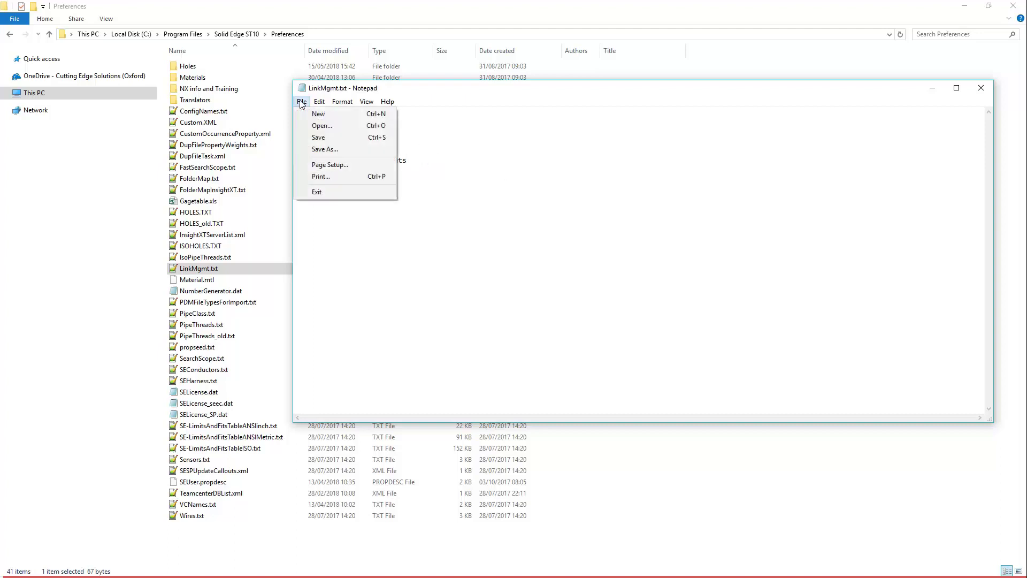
left_click(320, 141)
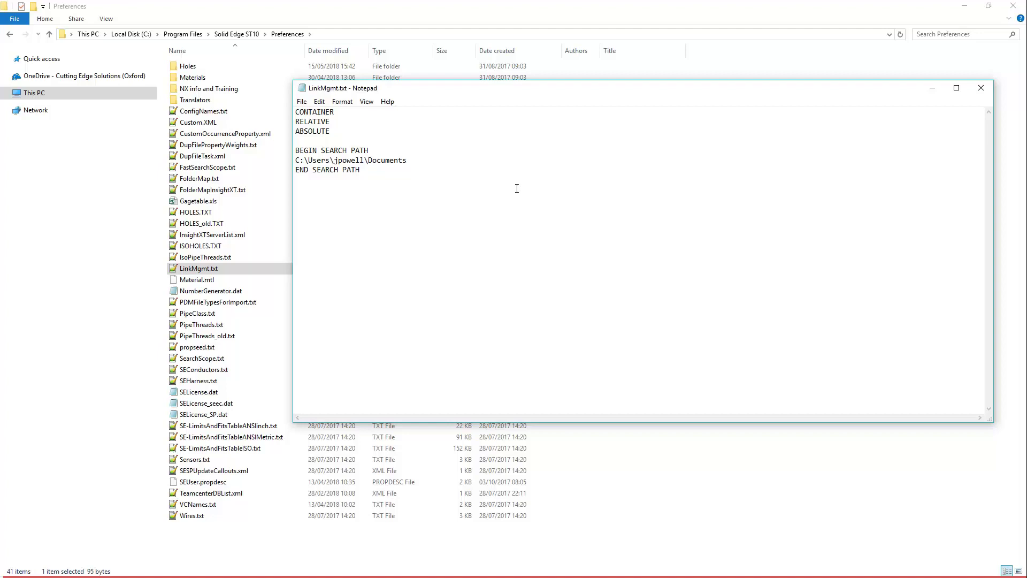
left_click(985, 89)
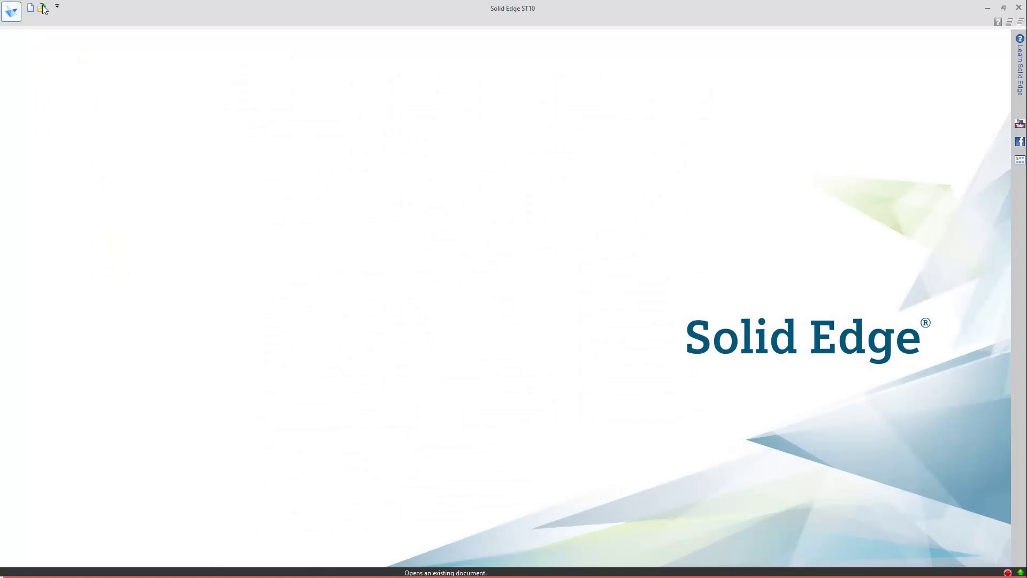
Reopen the Grinder1.asm assembly from the Open dialog
left_click(43, 8)
scroll(421, 265, "down", 5)
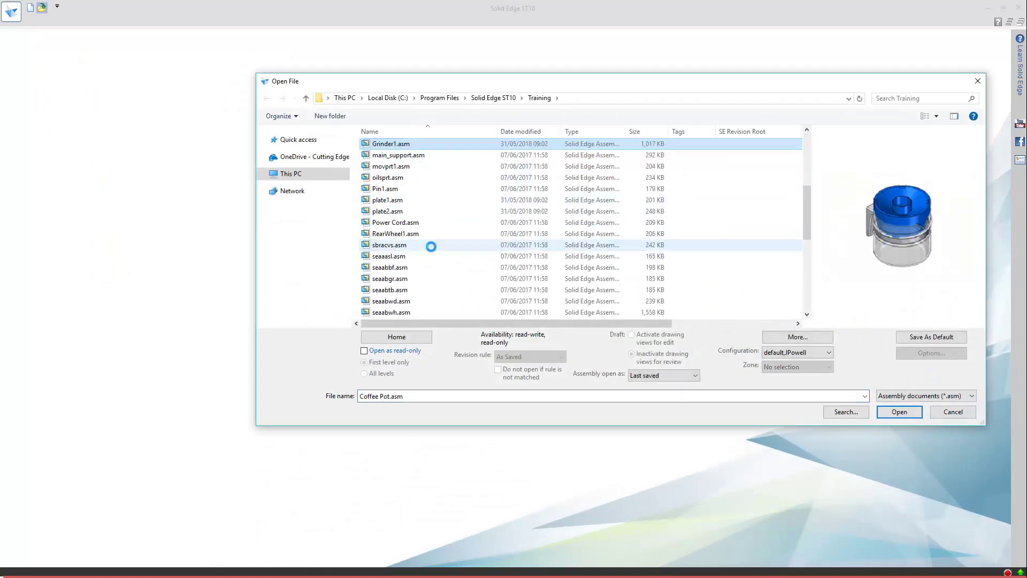
key("Return")
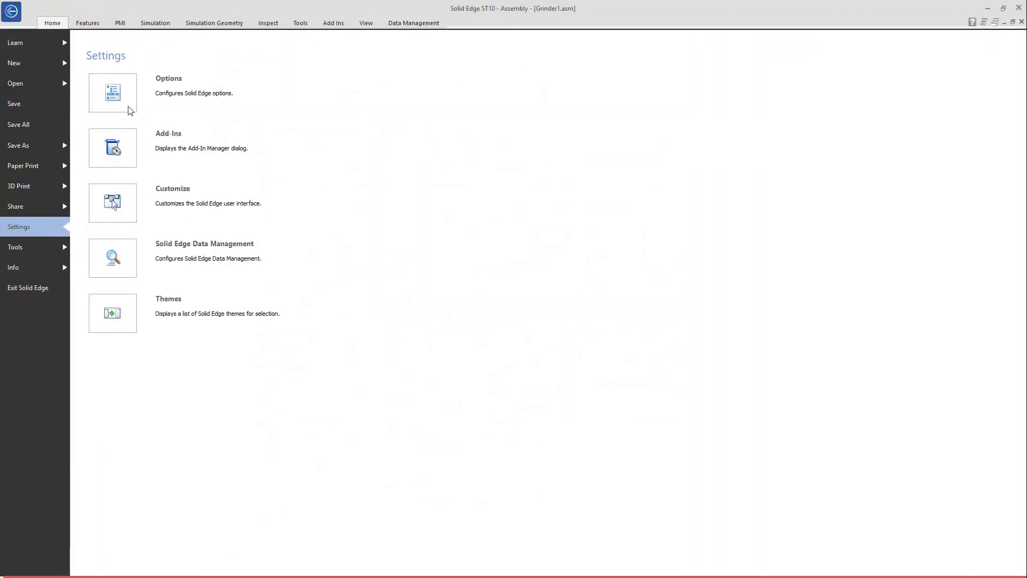
In Solid Edge Options under File Locations, select the Link management entry
left_click(179, 79)
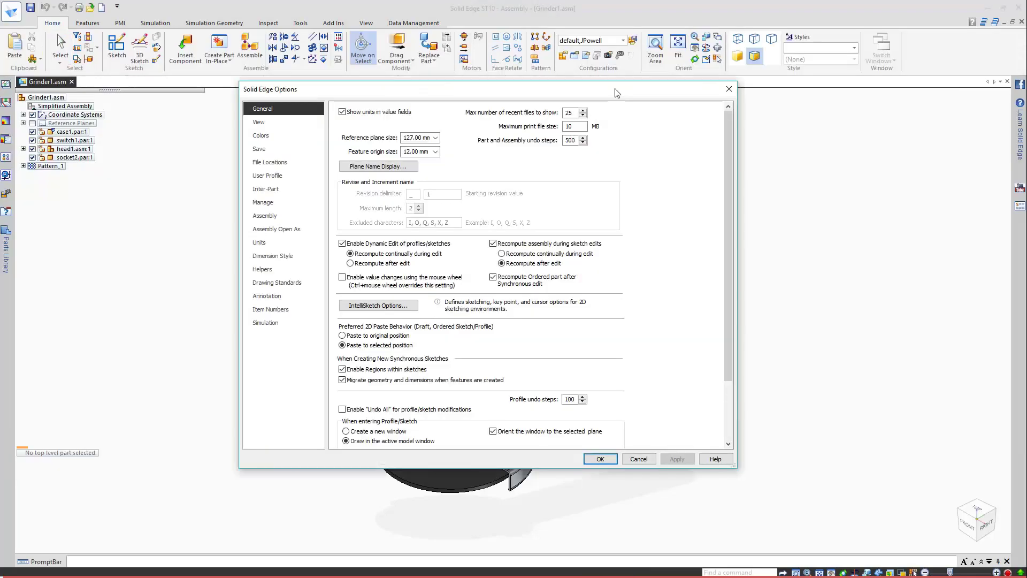
left_click(405, 180)
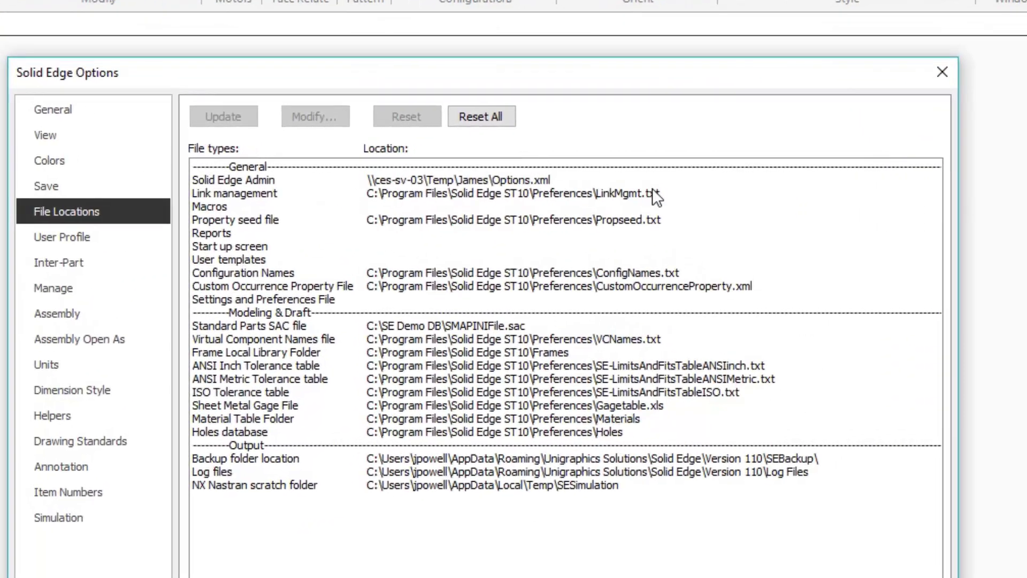
left_click(691, 169)
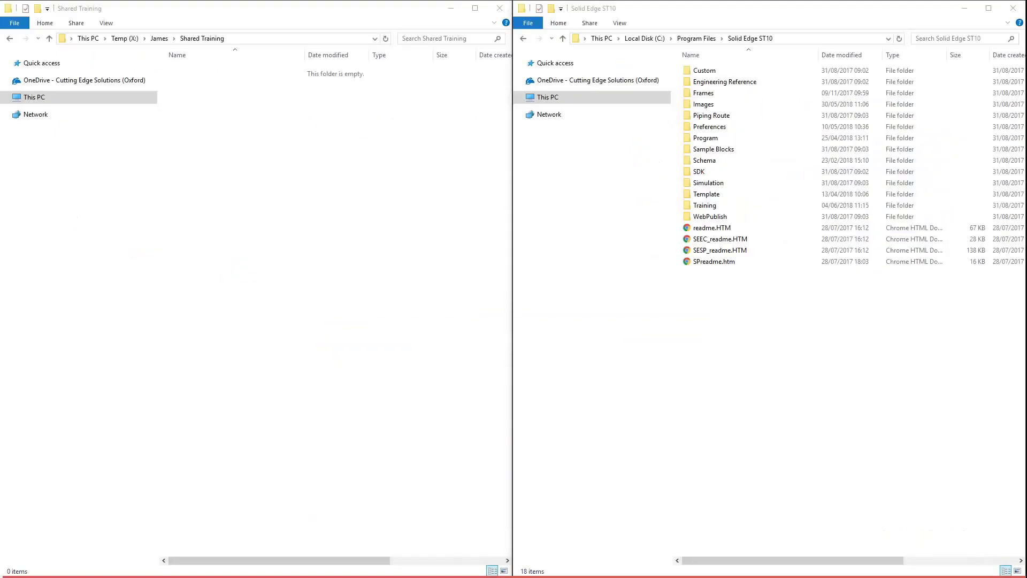
Copy the Training folder from the Solid Edge ST10 folder and paste it into Shared Training
left_click(309, 246)
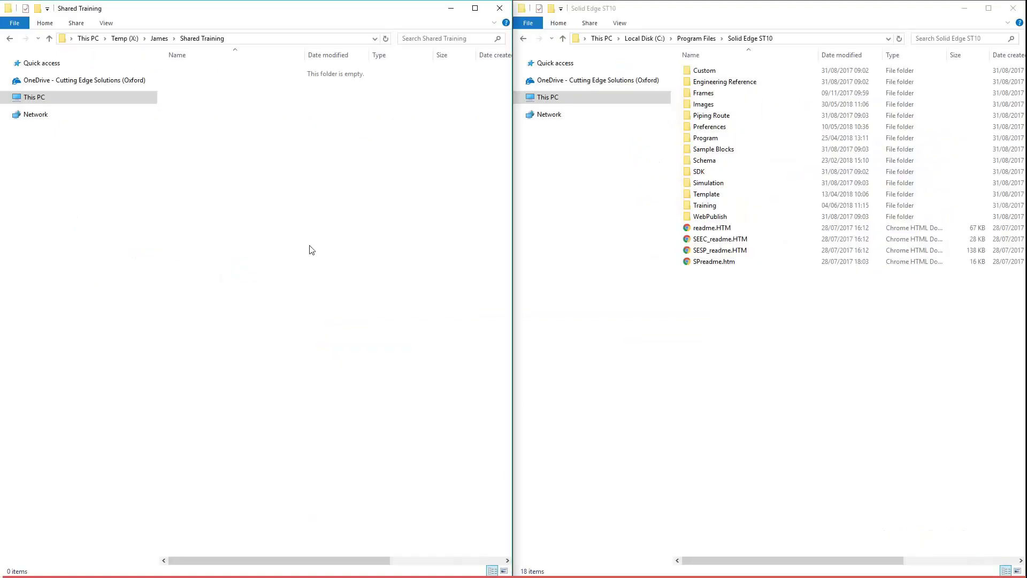
left_click(826, 313)
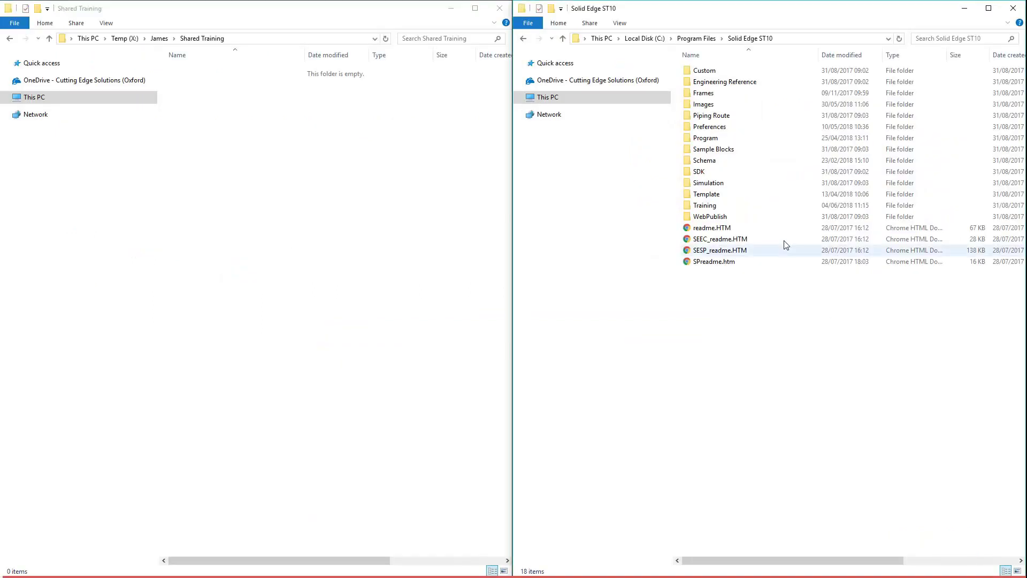
left_click(764, 210)
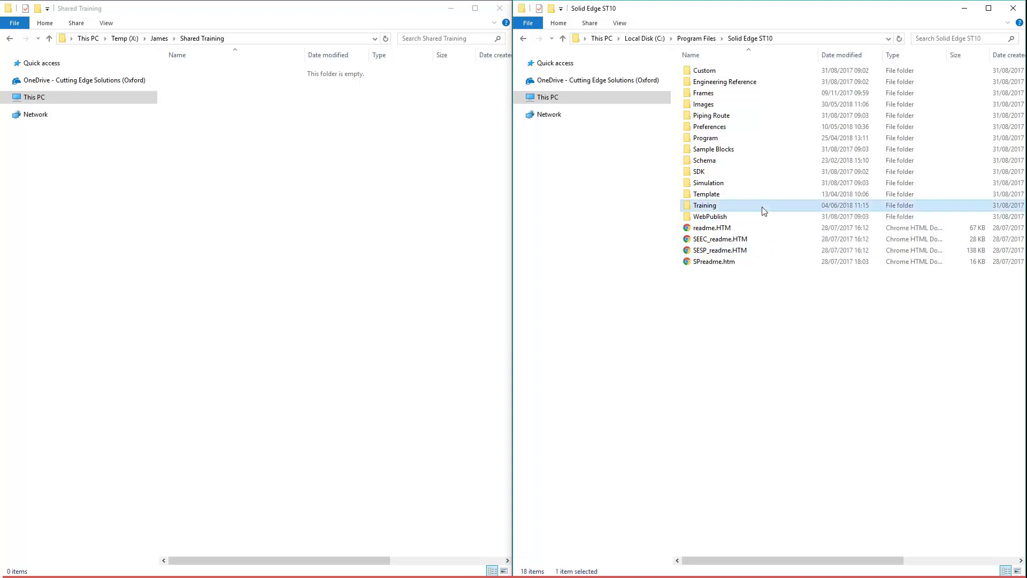
right_click(764, 211)
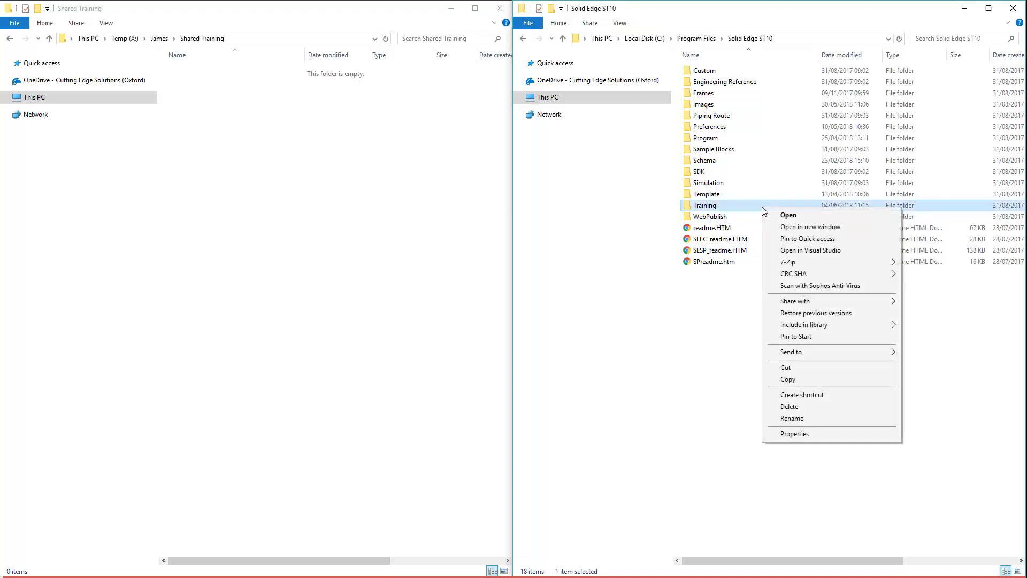
left_click(788, 379)
left_click(288, 118)
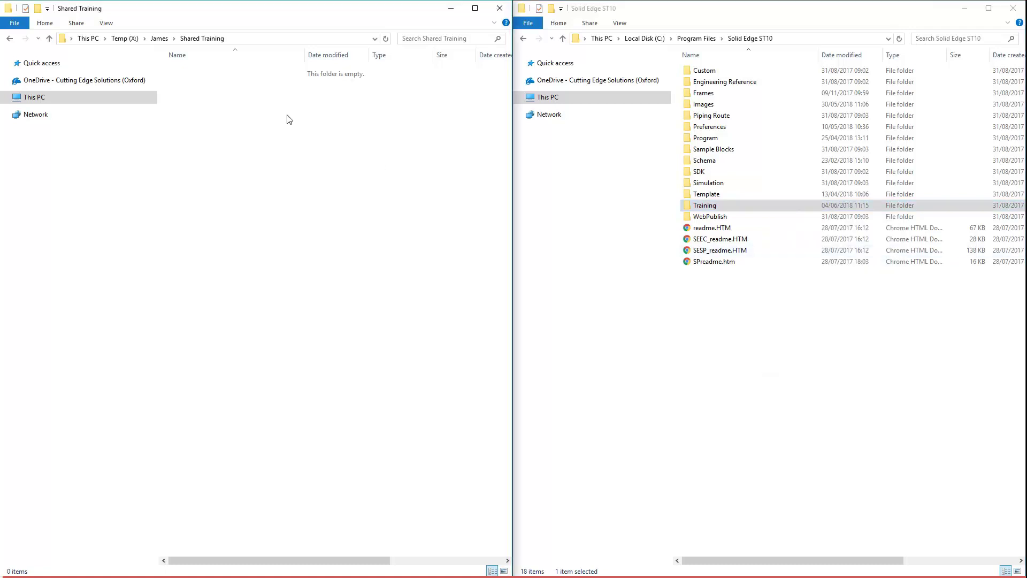
right_click(289, 119)
left_click(315, 189)
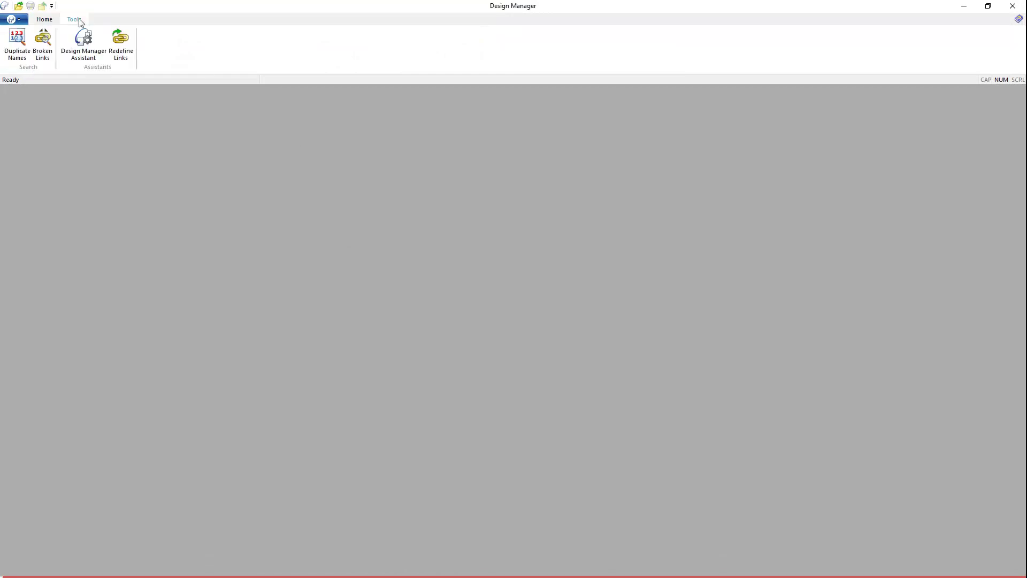
Start Redefine Links and paste X:\James\Shared Training as the Redefine link path to
left_click(121, 44)
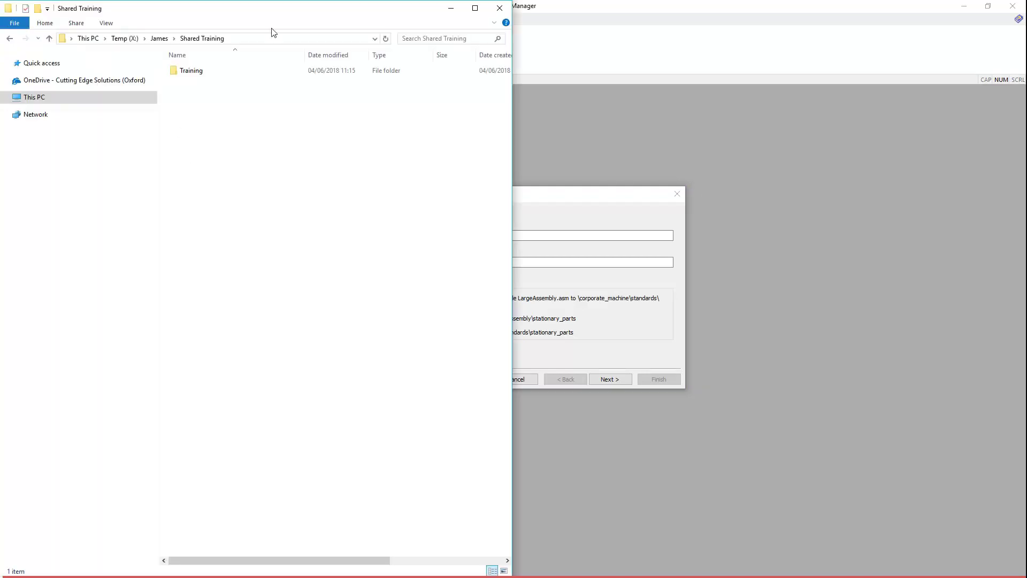
left_click(250, 39)
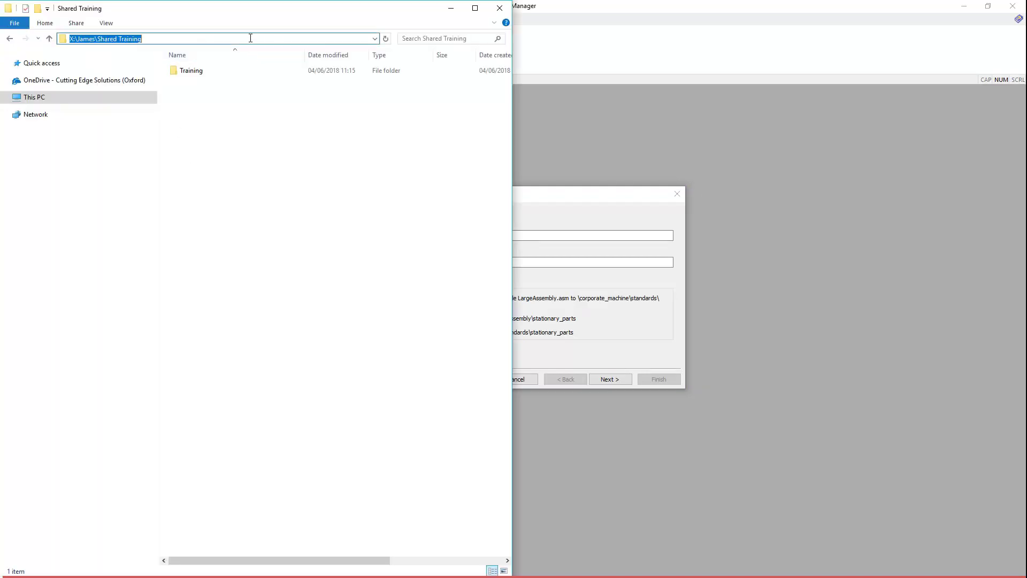
left_click(451, 8)
left_click(436, 261)
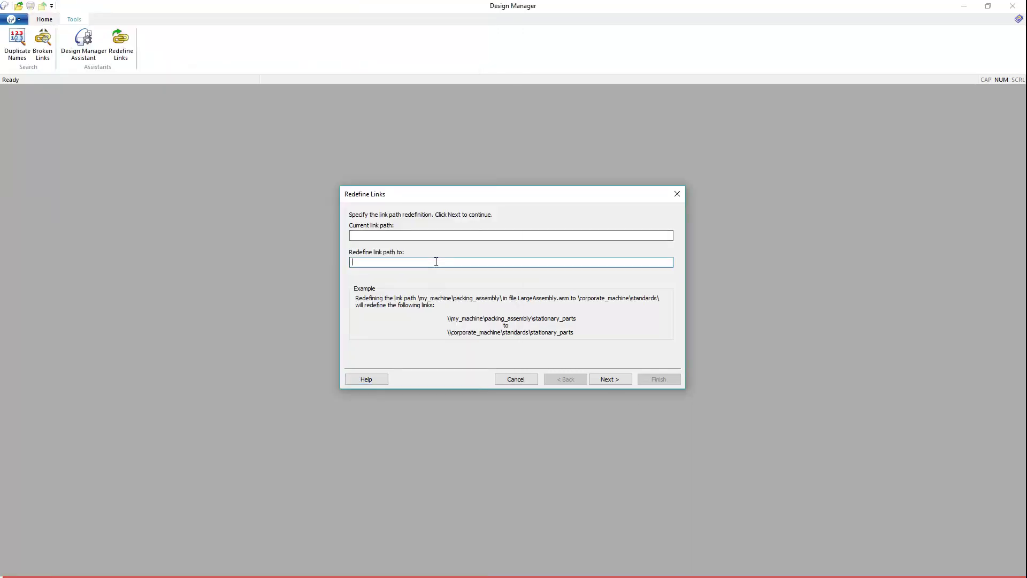
key("ctrl+v")
Paste C:\Program Files\Solid Edge ST10 as the Current link path
key("alt+Tab")
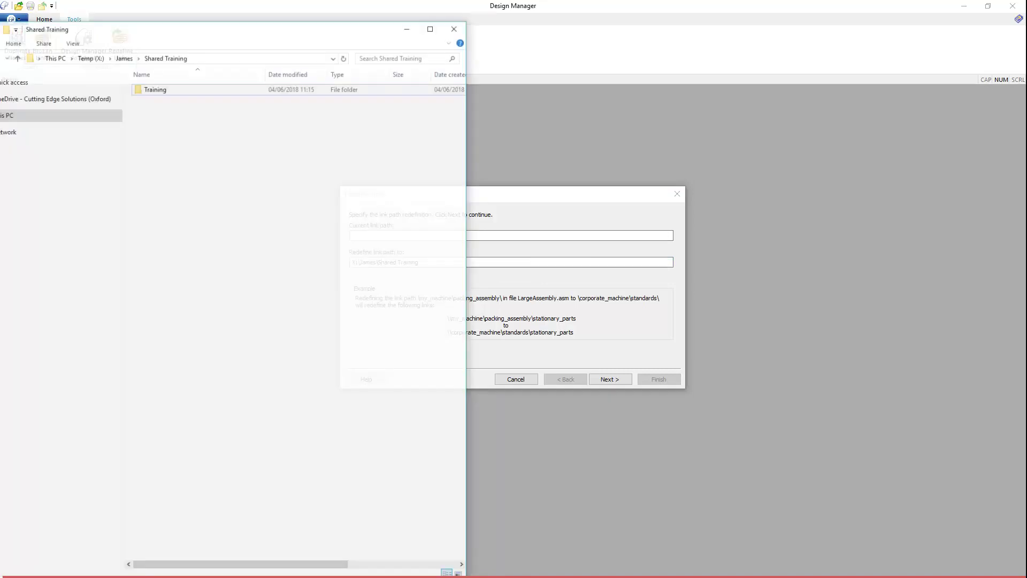
key("alt+Tab")
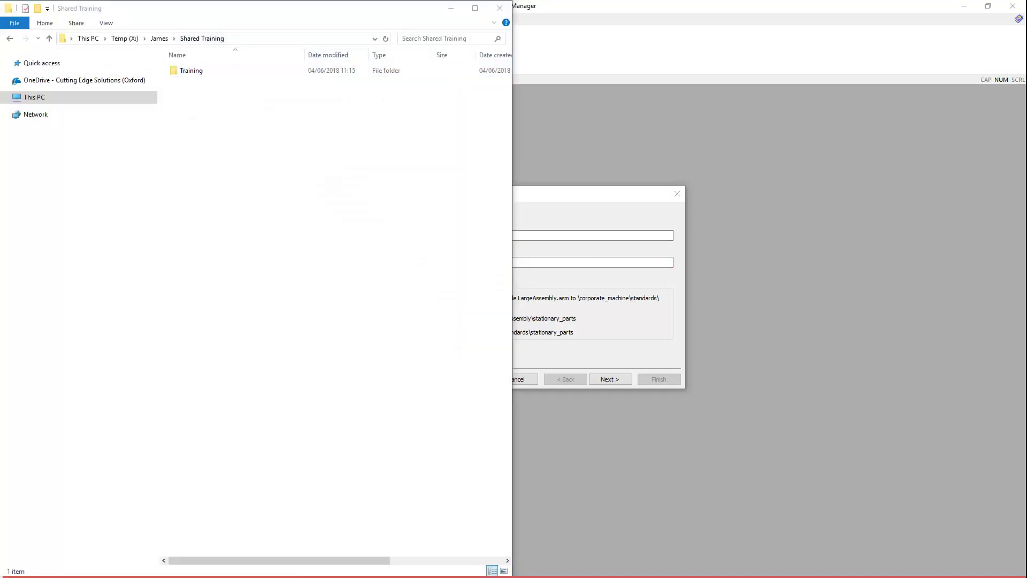
left_click(798, 36)
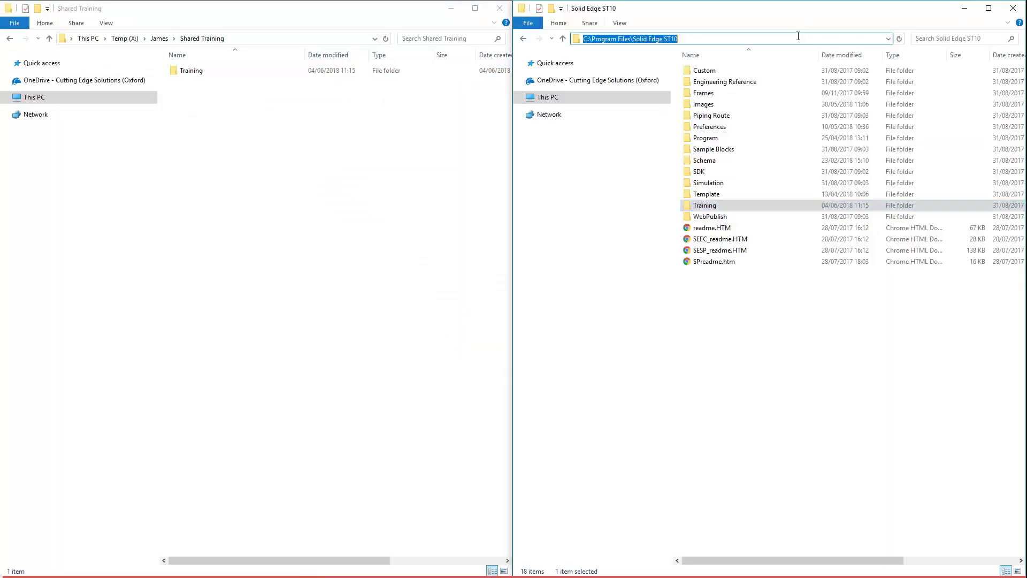
left_click(960, 8)
left_click(451, 8)
left_click(492, 235)
key("ctrl+v")
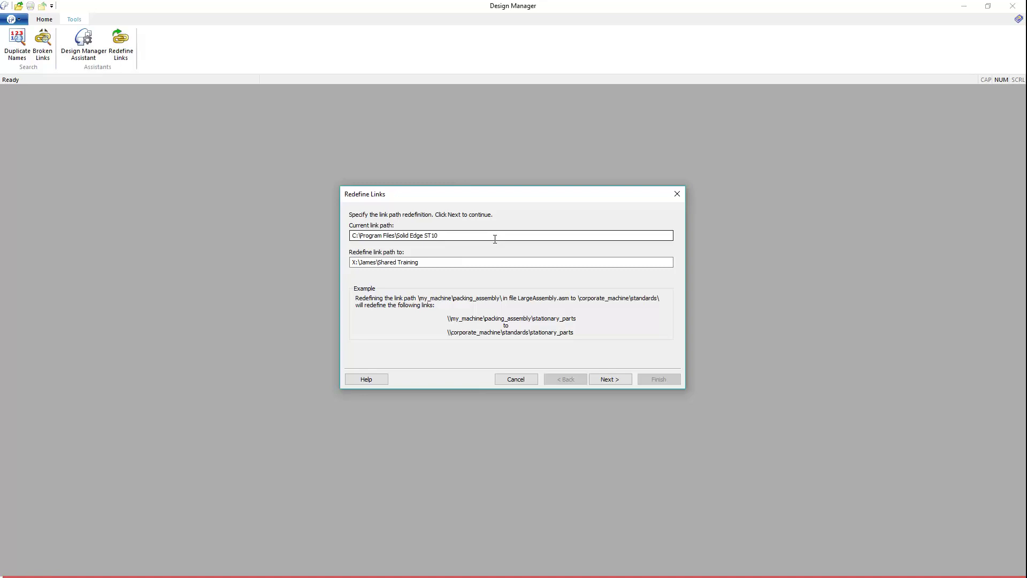
Move to folder selection and set Look in to the Temp (X:) drive
left_click(605, 382)
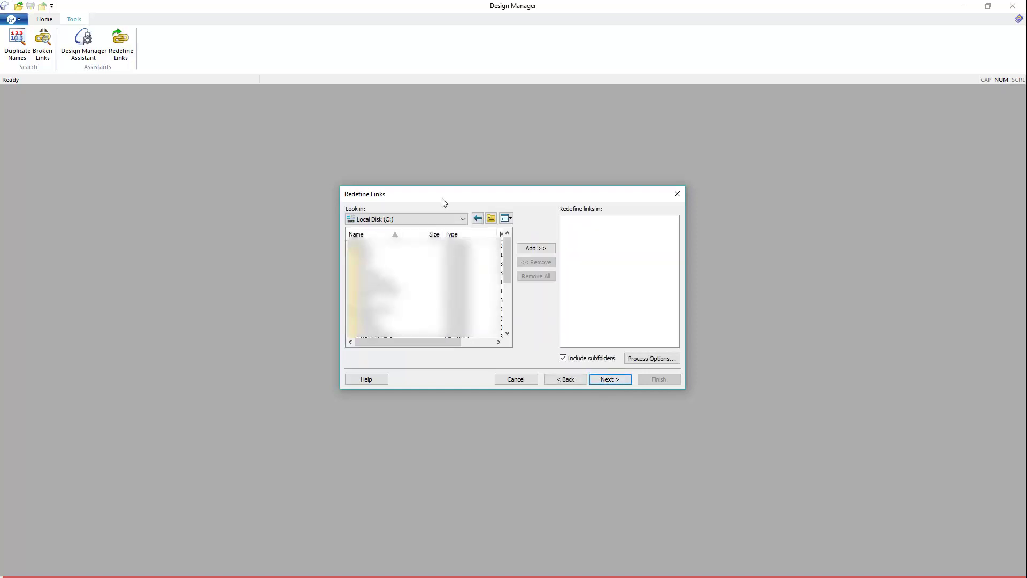
left_click(435, 219)
left_click(438, 223)
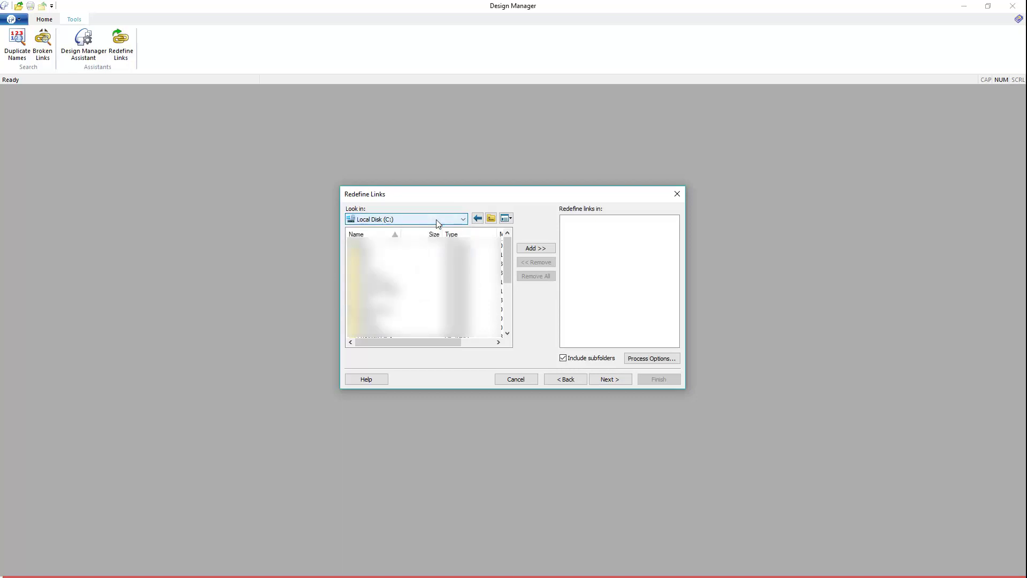
left_click(436, 220)
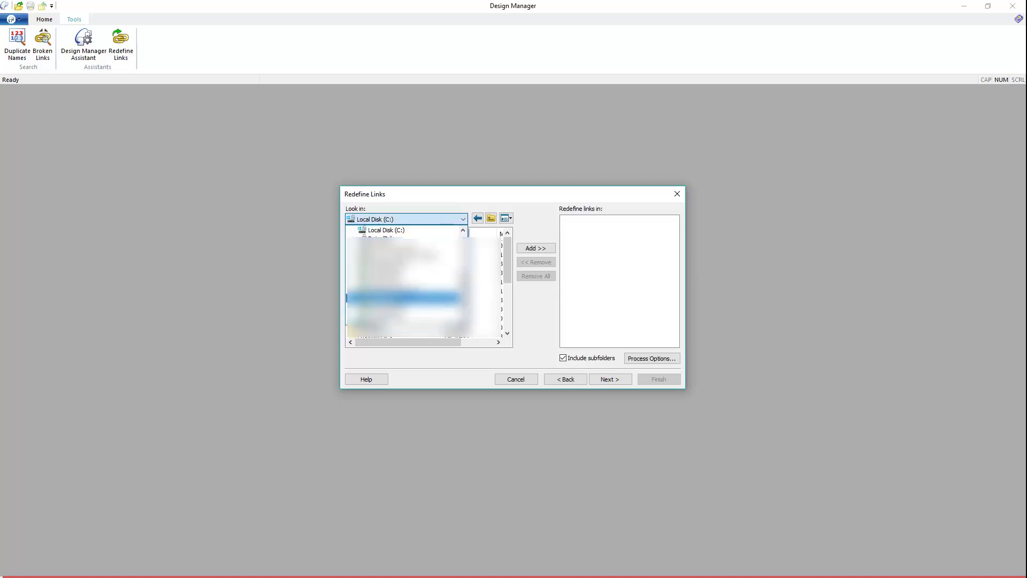
key("Return")
Add the James\Shared Training folder to process and accept the Process Options
left_click(367, 245)
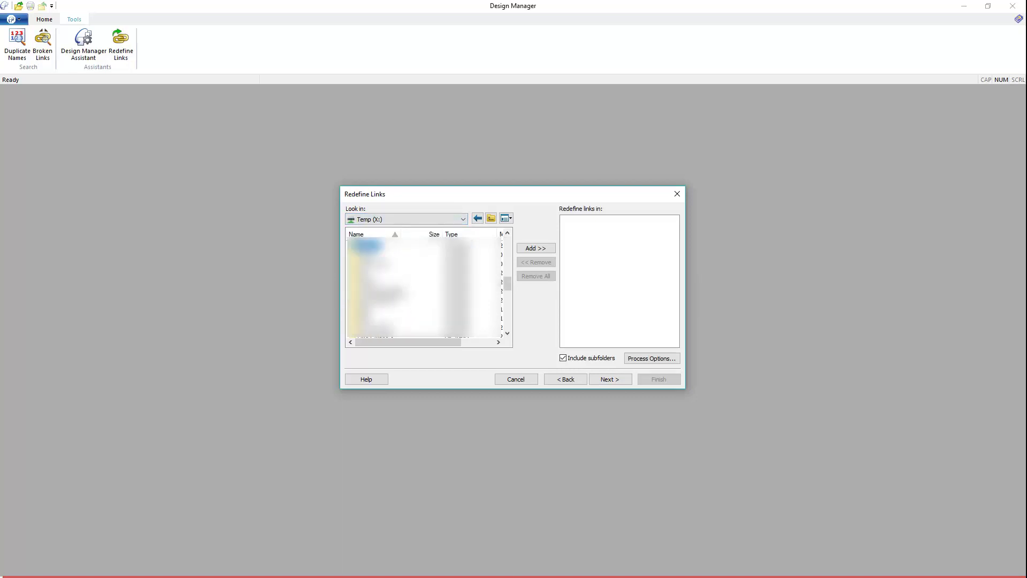
double_click(369, 246)
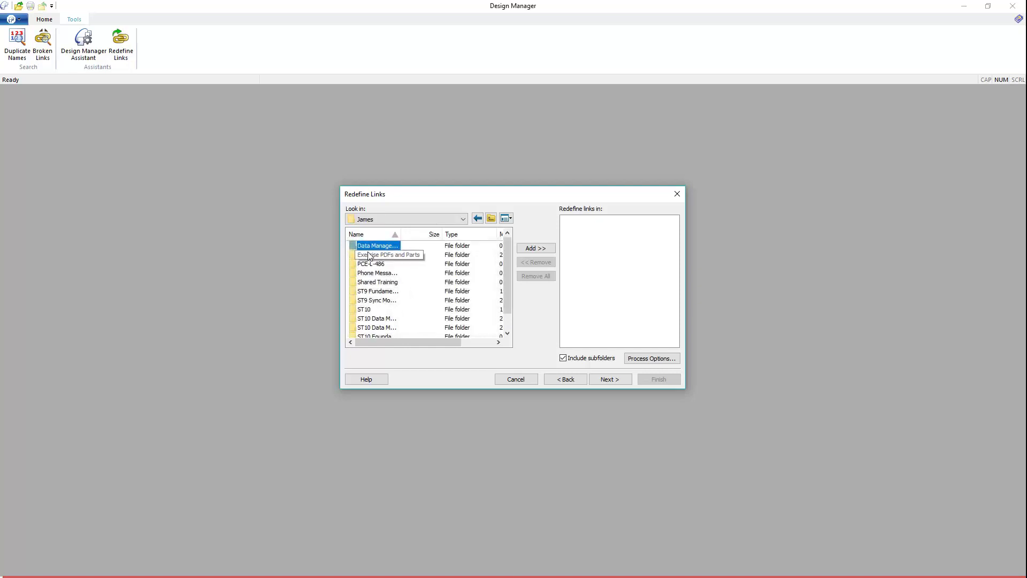
left_click(377, 282)
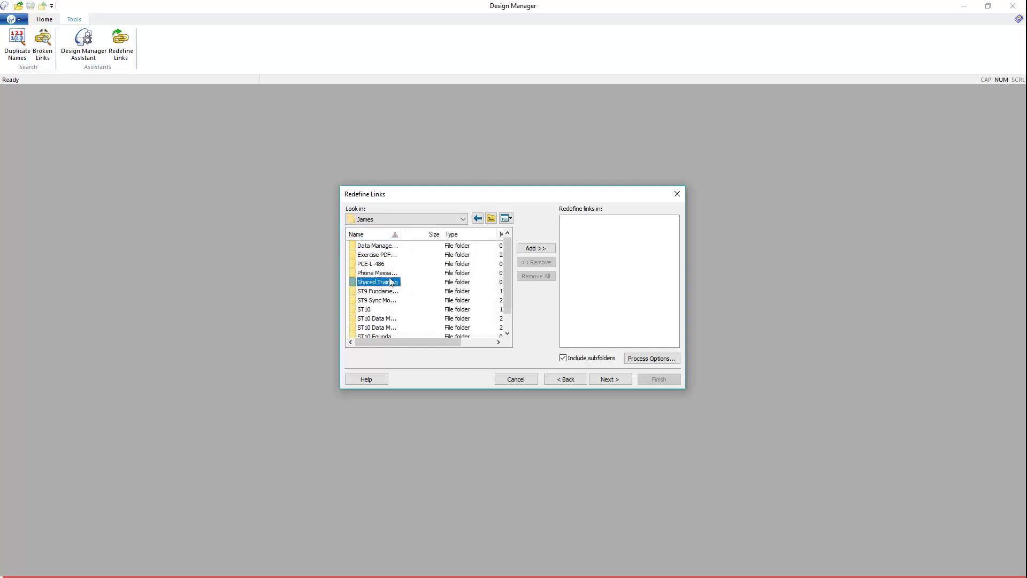
left_click(551, 248)
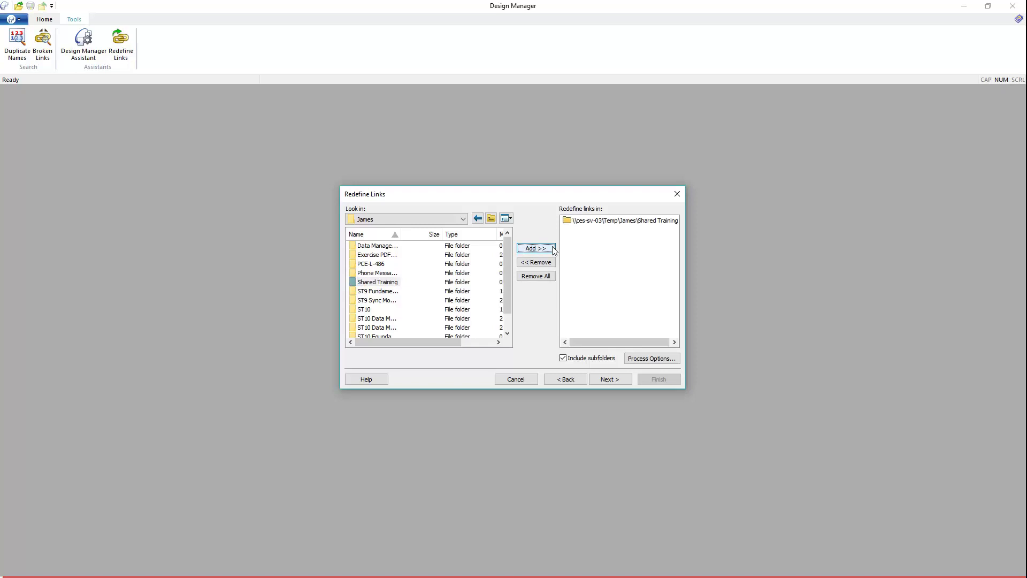
left_click(656, 359)
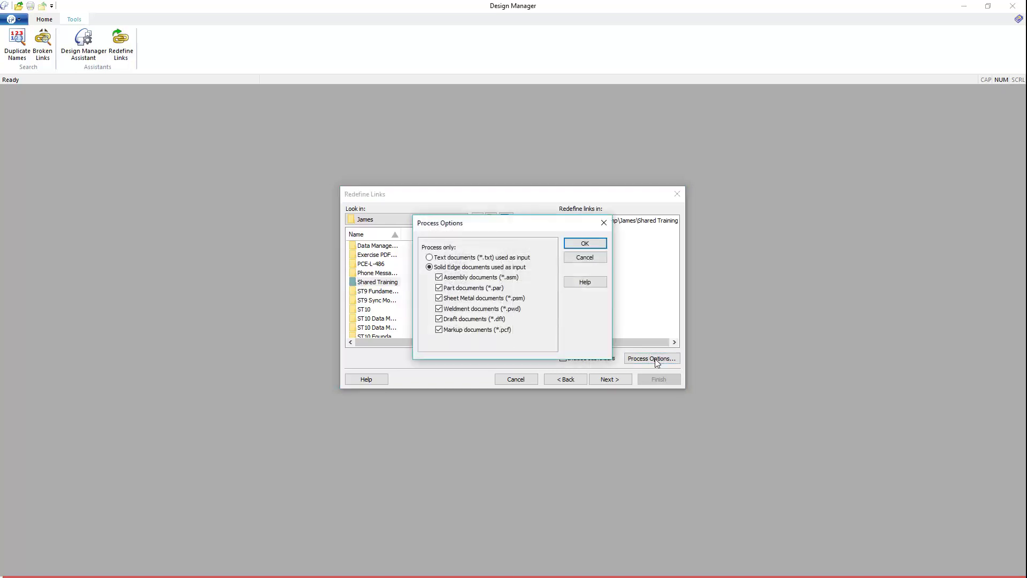
left_click(576, 248)
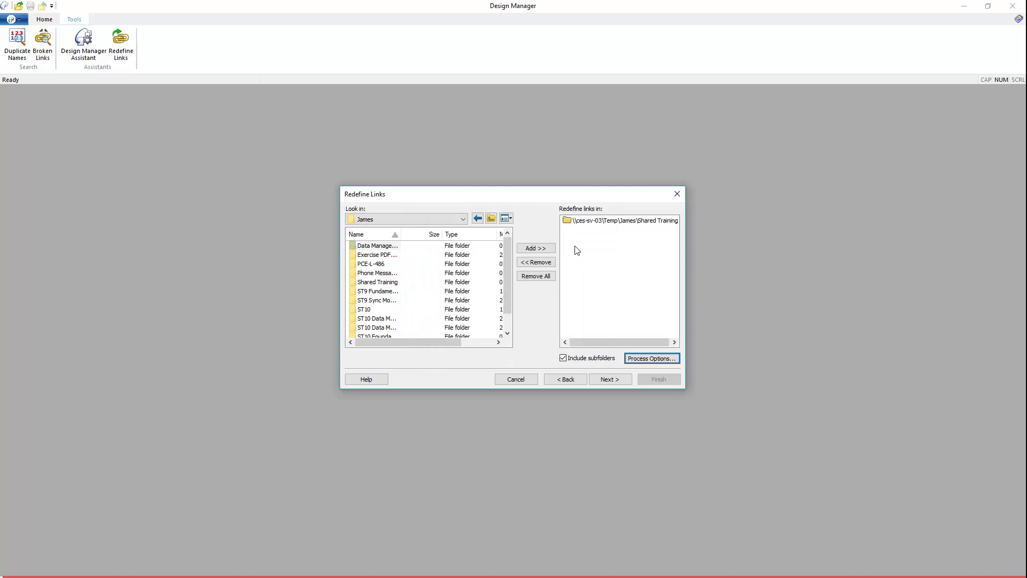
Run Redefine Links on Shared Training, processing 45 documents and repairing 11 links so far
left_click(609, 380)
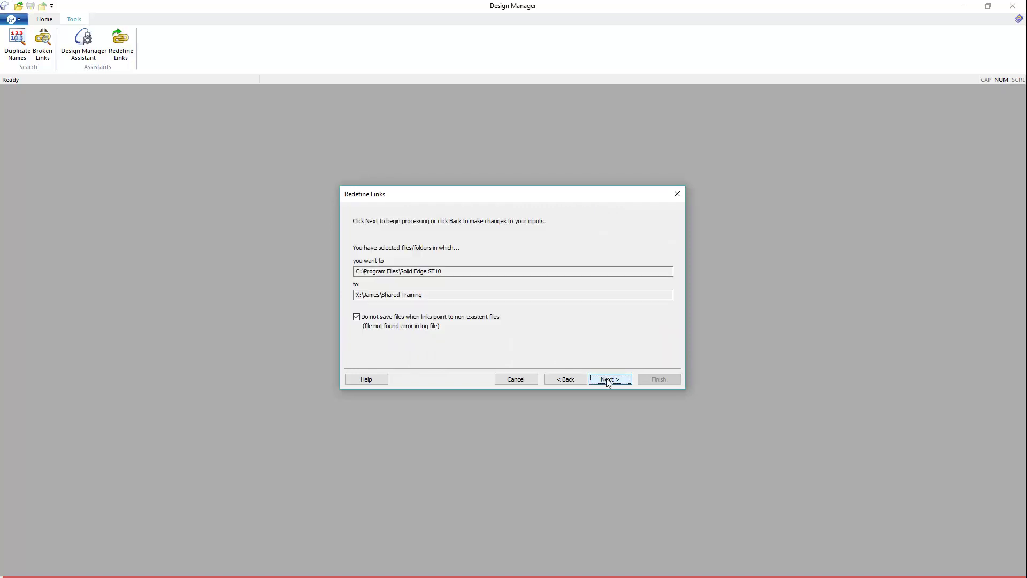
left_click(608, 380)
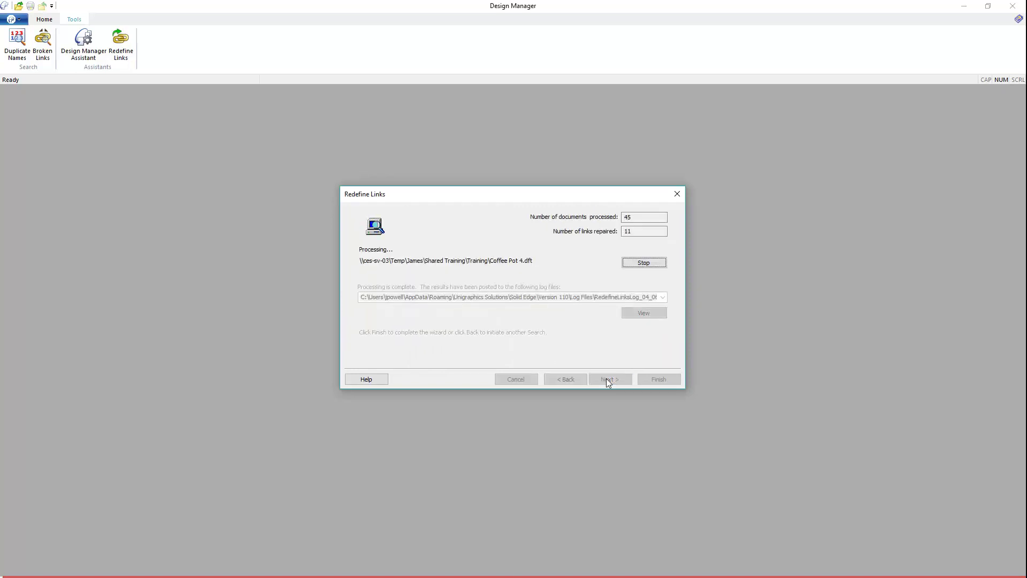